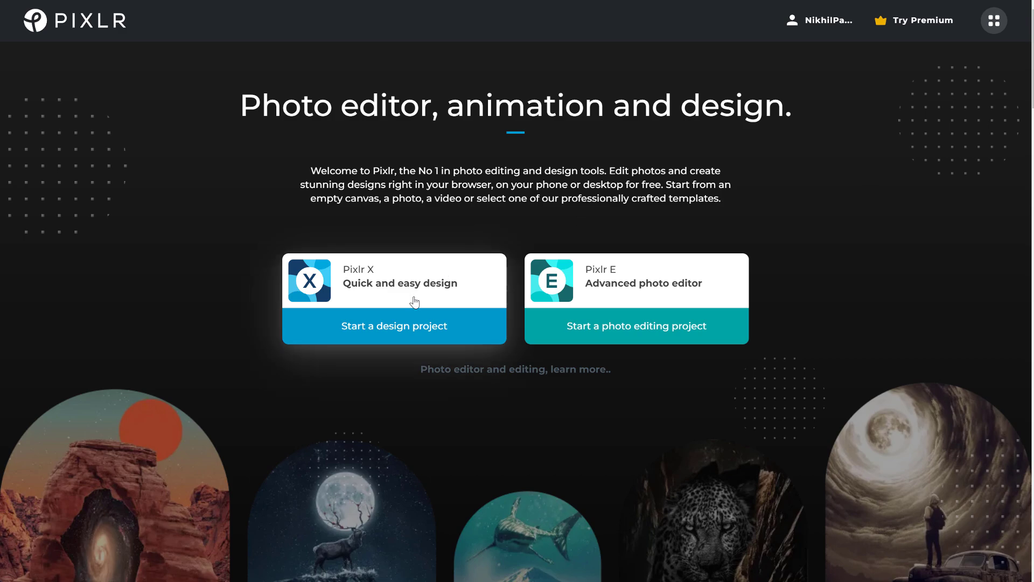
# - Start a new design project and scroll through the Templates gallery
pyautogui.click(380, 339)
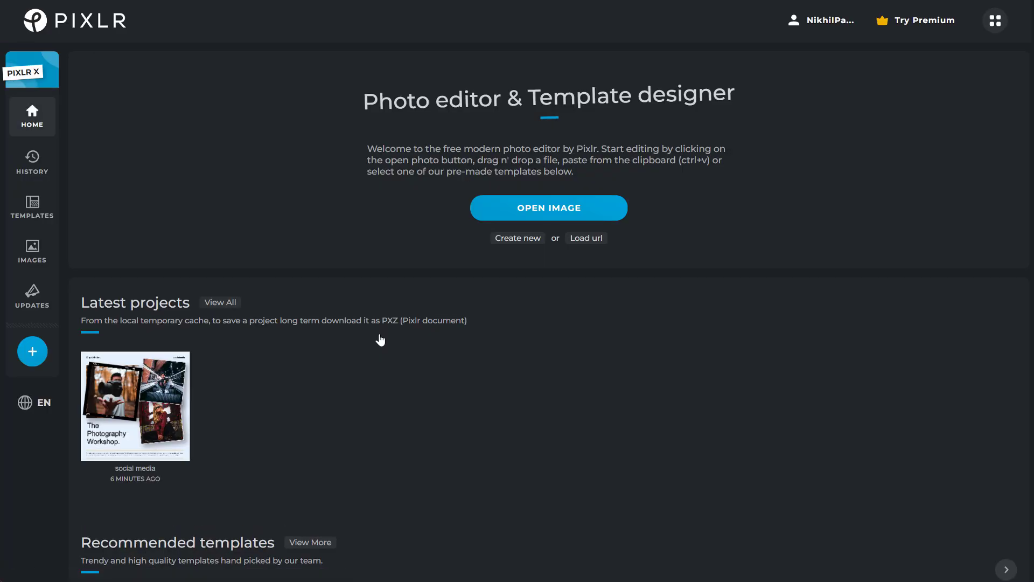
pyautogui.click(37, 214)
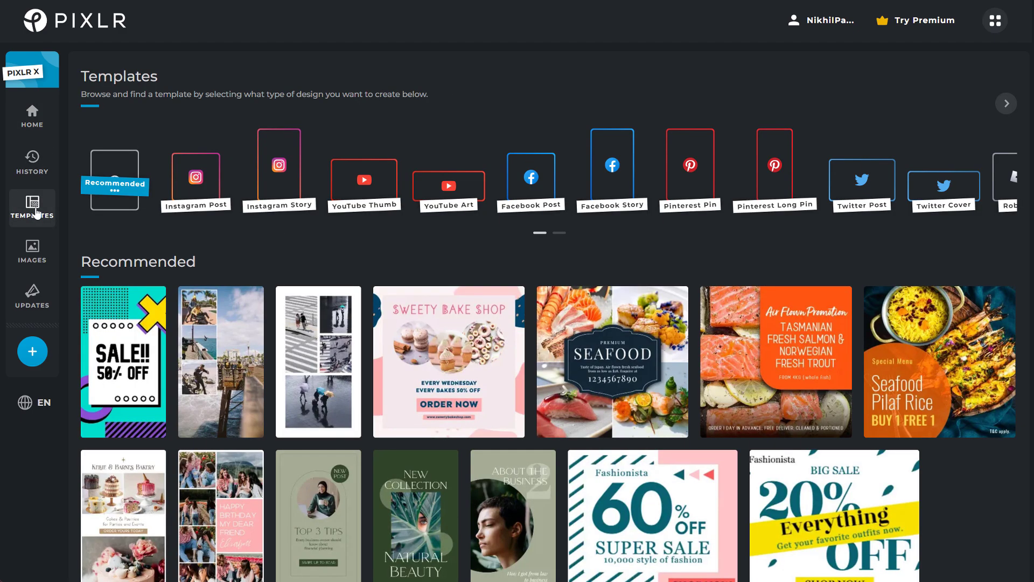
pyautogui.scroll(-5, 412, 205)
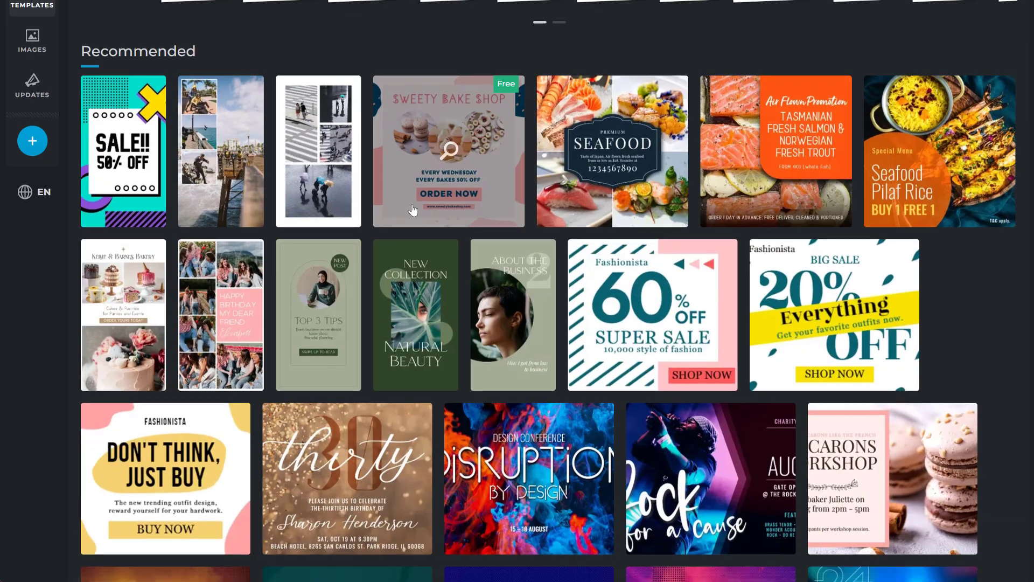
pyautogui.scroll(-7, 413, 210)
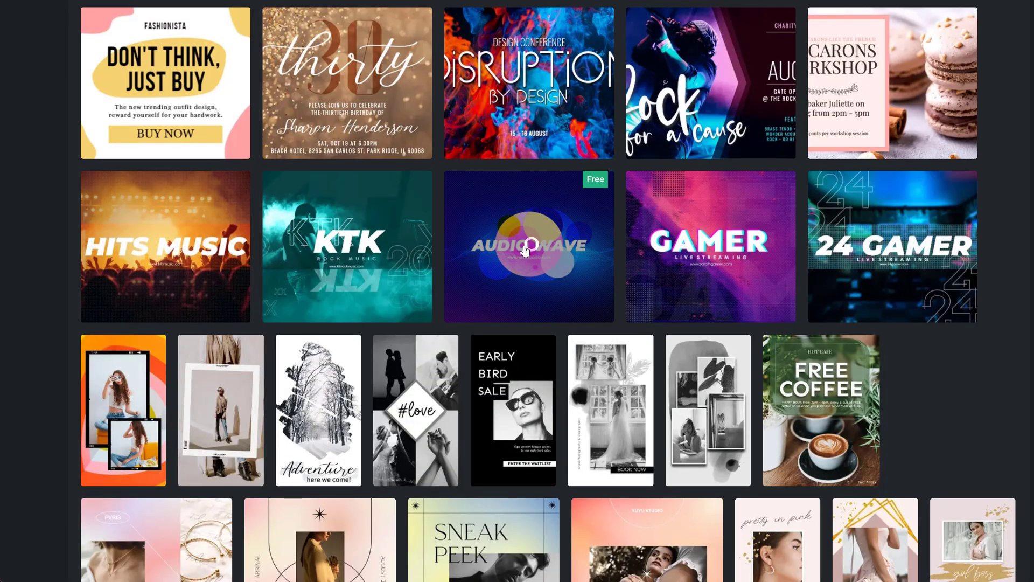
pyautogui.scroll(-8, 525, 249)
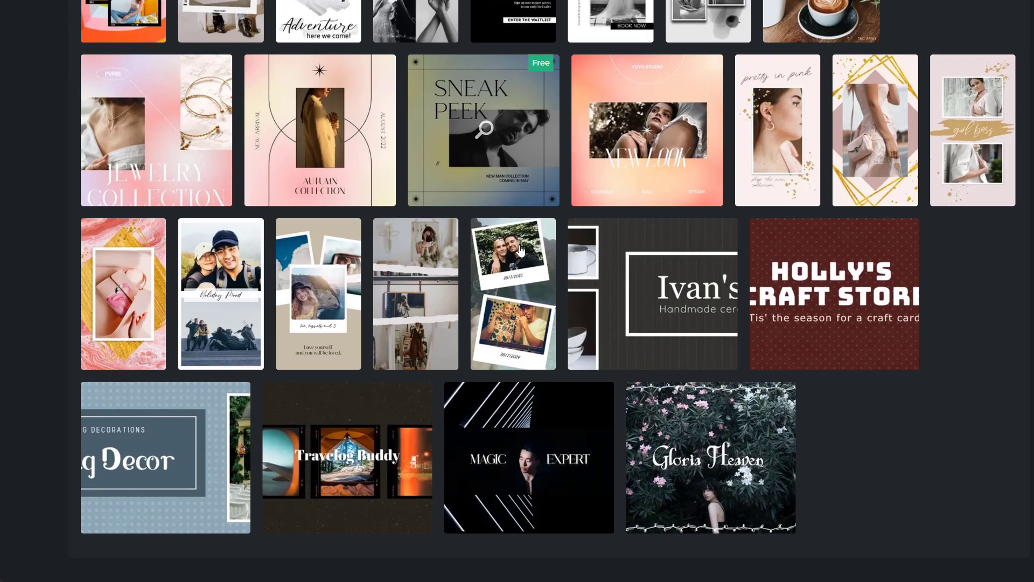
pyautogui.scroll(19, 520, 250)
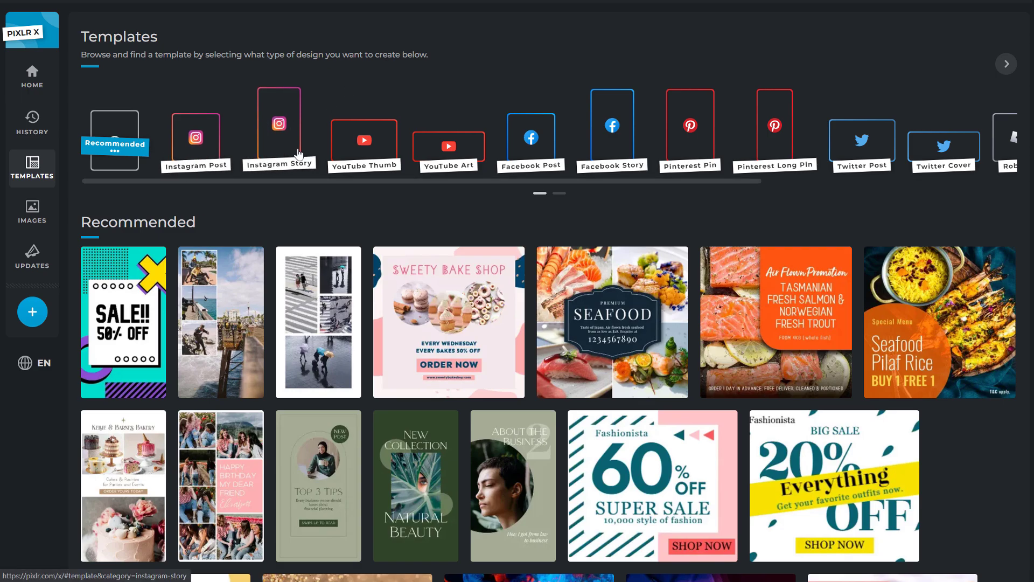
# - Browse the Instagram Story, YouTube, Facebook, Pinterest and Twitter template categories, then return Home
pyautogui.click(279, 140)
pyautogui.scroll(-2, 351, 114)
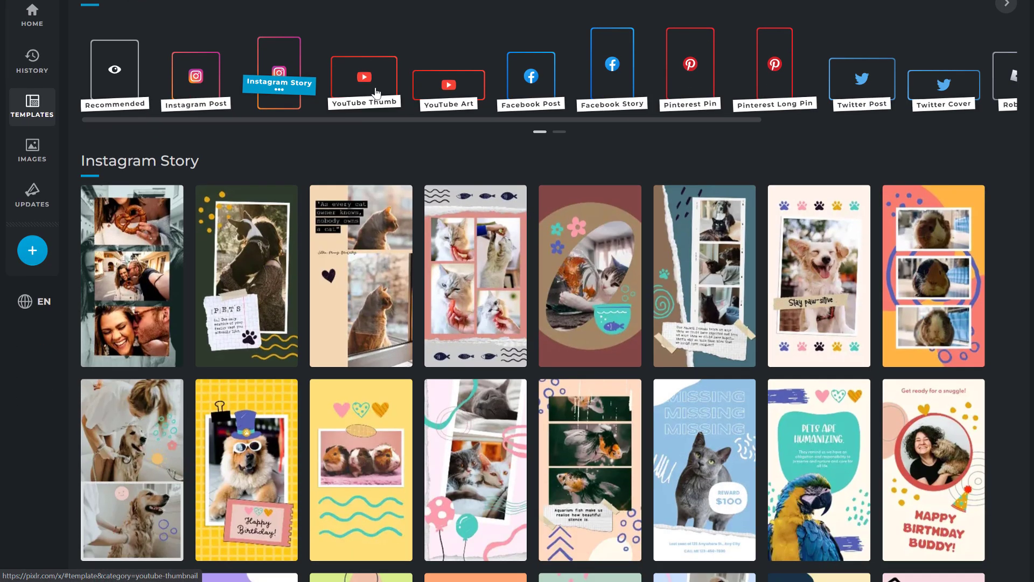
pyautogui.click(370, 78)
pyautogui.scroll(-2, 449, 123)
pyautogui.click(449, 123)
pyautogui.click(539, 181)
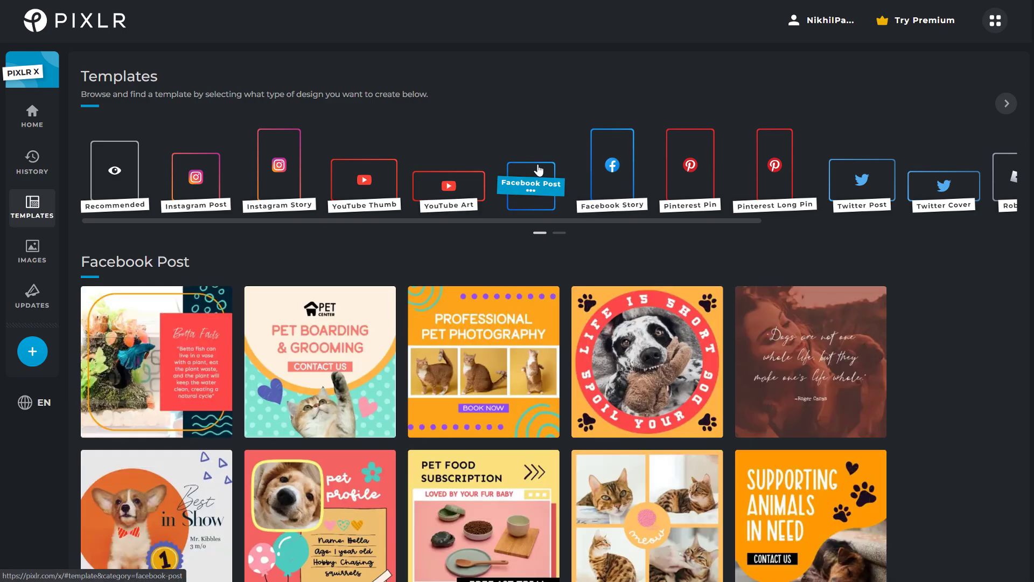
pyautogui.click(612, 191)
pyautogui.click(689, 196)
pyautogui.click(854, 200)
pyautogui.scroll(-10, 458, 258)
pyautogui.scroll(10, 458, 263)
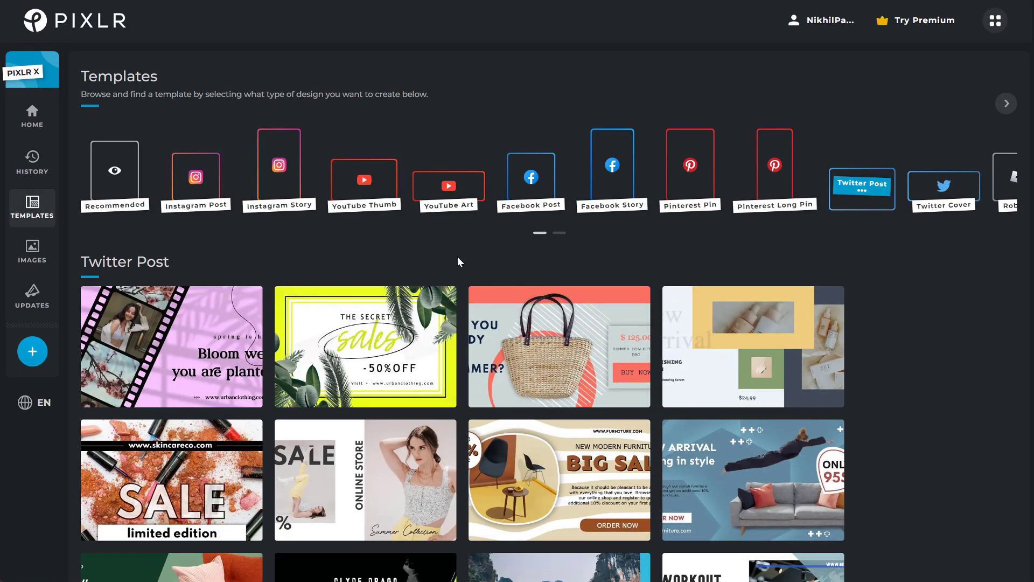
pyautogui.click(33, 119)
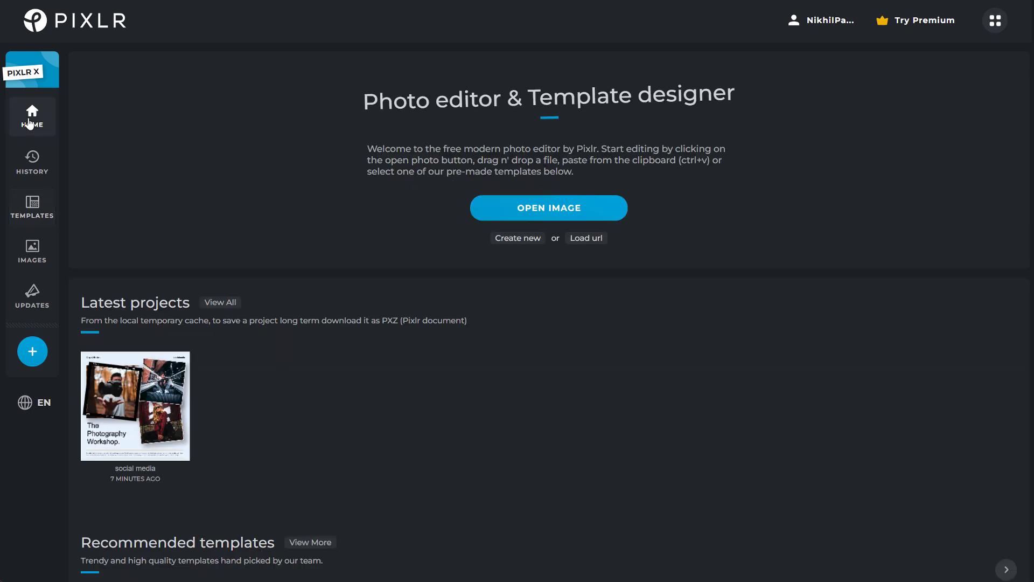
# - Start a new blank document and compare the Photo, Social, Web and Print size presets
pyautogui.click(516, 239)
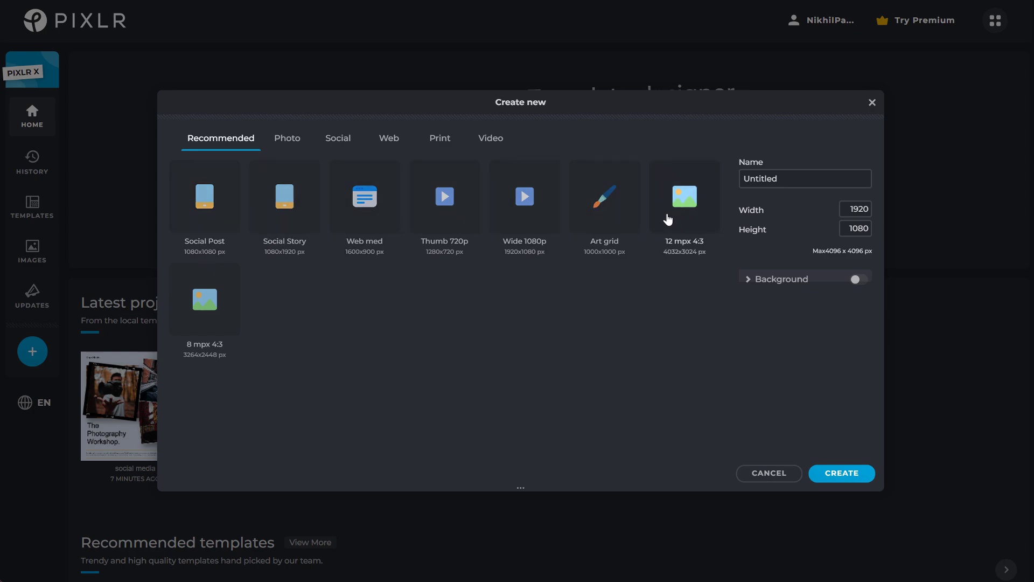
pyautogui.click(290, 141)
pyautogui.click(342, 143)
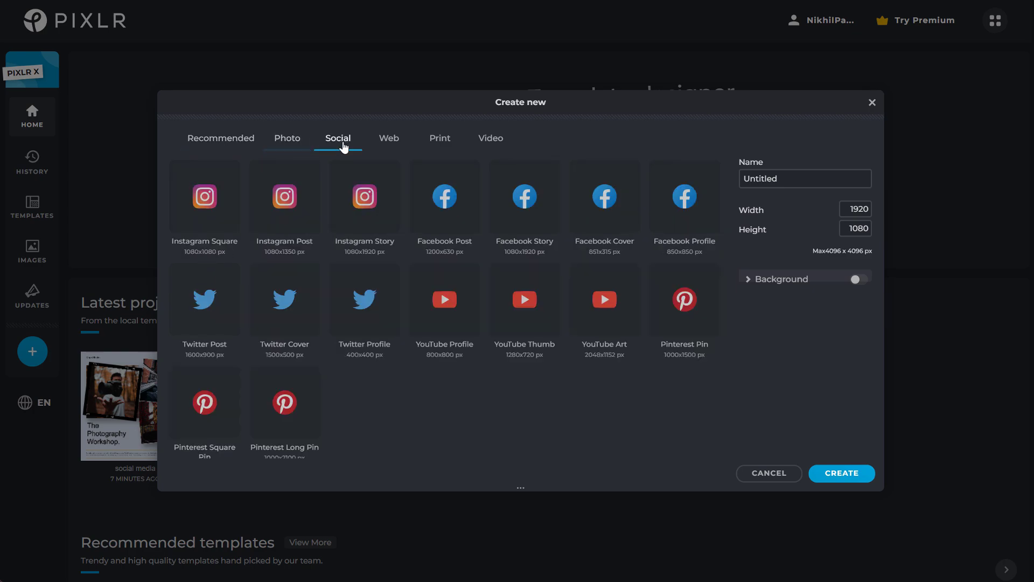
pyautogui.click(401, 153)
pyautogui.click(451, 152)
pyautogui.click(240, 145)
# - Name the document 'PixlrX Tutorial' and create it at the 1080×1080 Social Post size
pyautogui.click(775, 178)
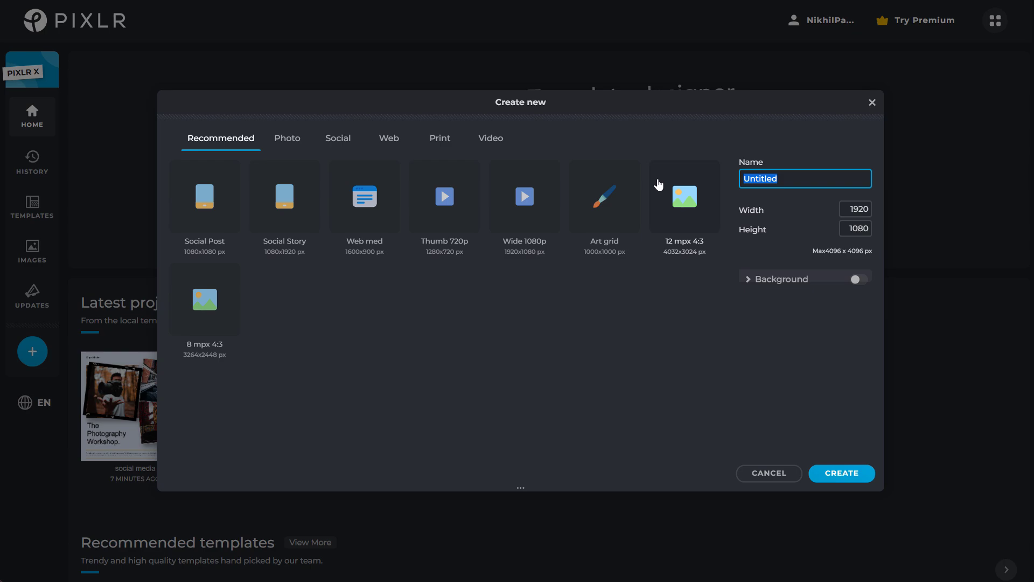
pyautogui.write('PixlrX Tutorial')
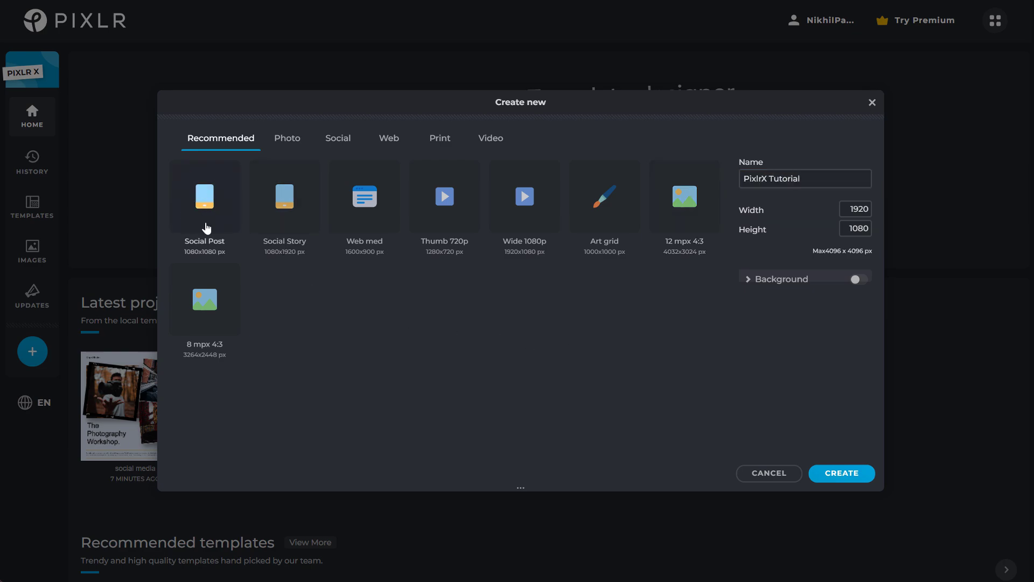
pyautogui.click(215, 214)
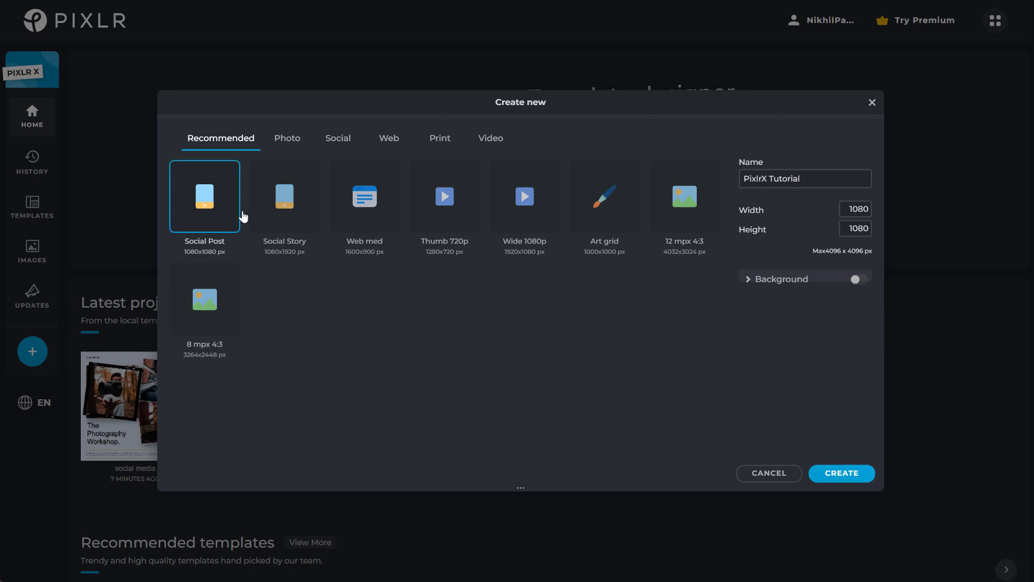
pyautogui.click(842, 473)
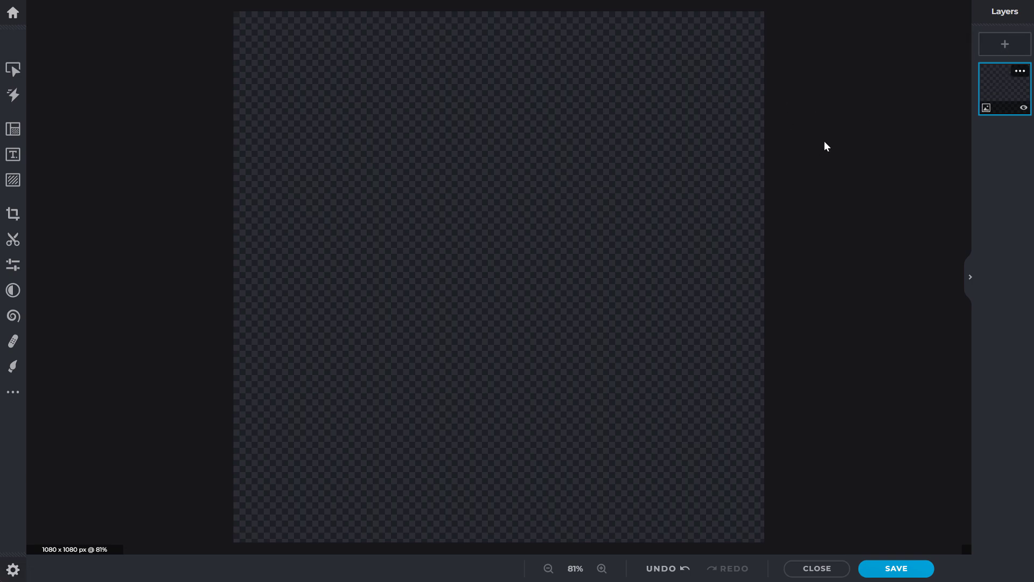
# - Add a square shape layer and stretch it to cover the whole canvas
pyautogui.click(1004, 48)
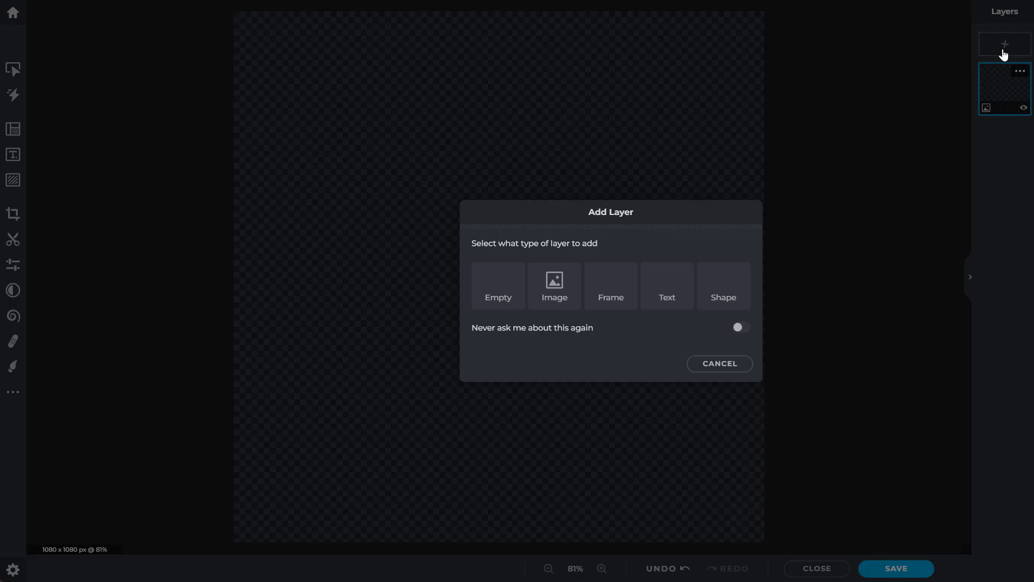
pyautogui.click(724, 289)
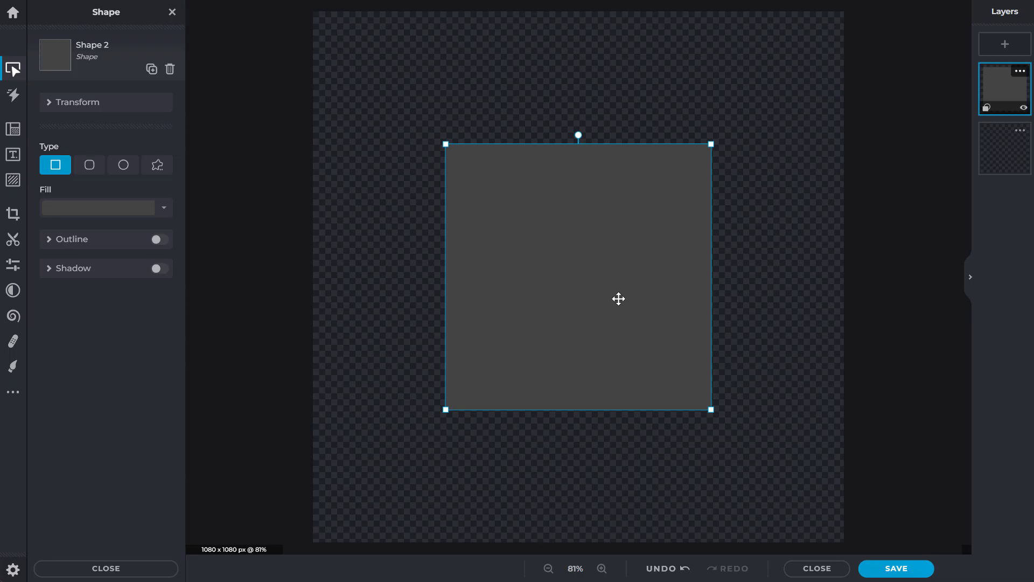
pyautogui.moveTo(550, 288); pyautogui.dragTo(367, 115)
pyautogui.moveTo(579, 278); pyautogui.dragTo(843, 509)
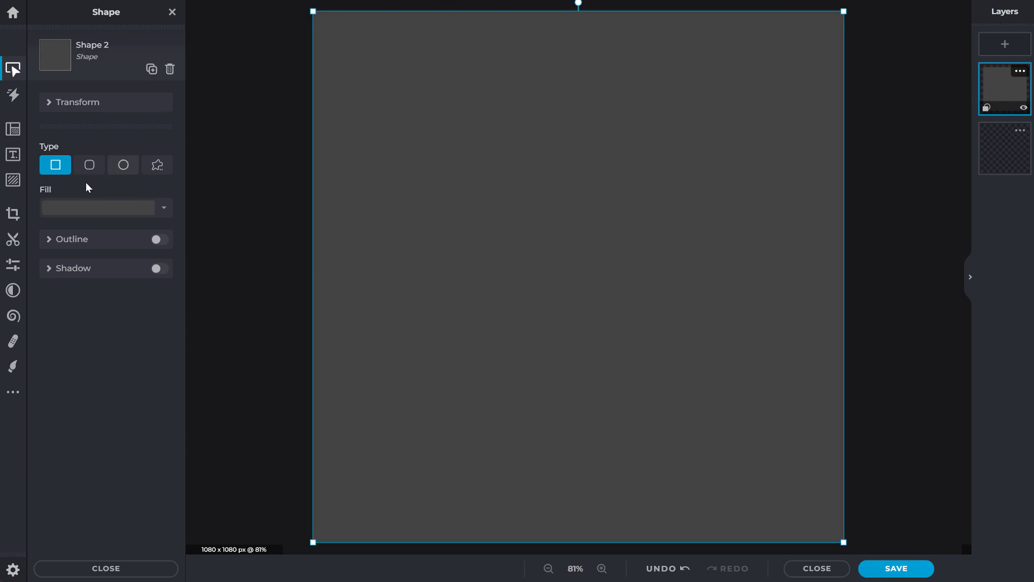
# - Fill the rectangle with light blue #DCE5F4 and lock it as the background layer
pyautogui.click(75, 215)
pyautogui.click(122, 420)
pyautogui.click(36, 327)
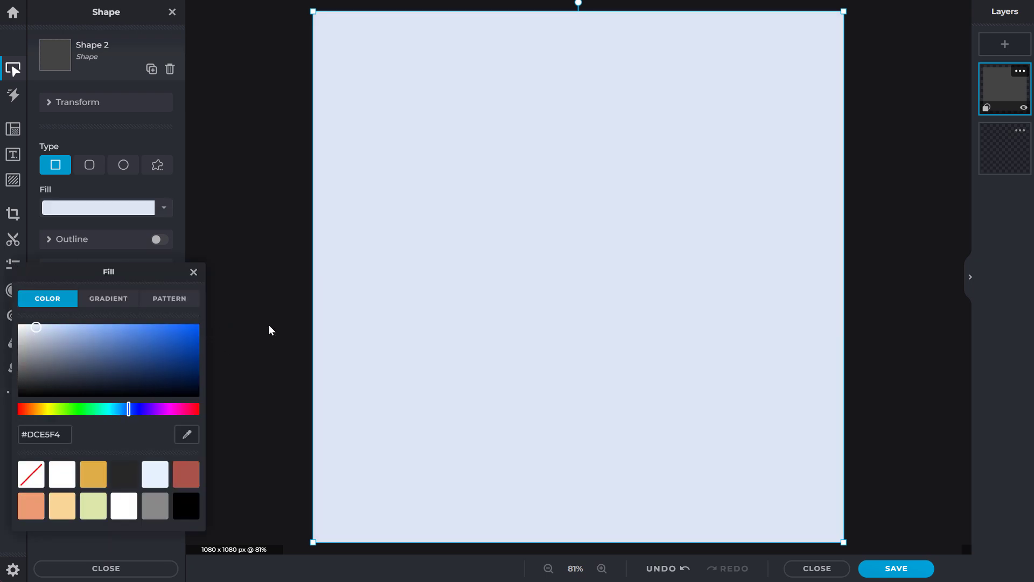
pyautogui.click(263, 280)
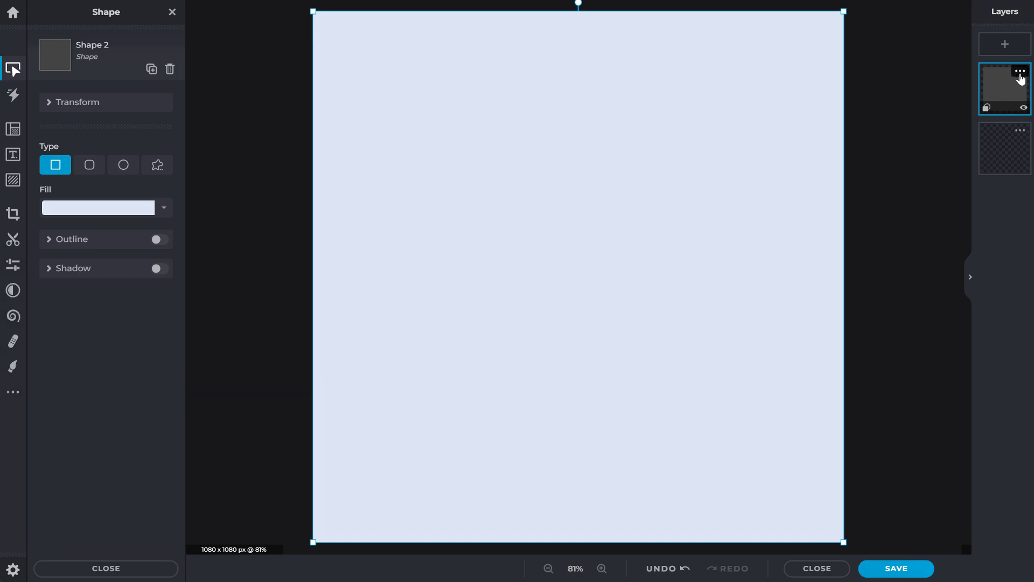
pyautogui.click(1020, 72)
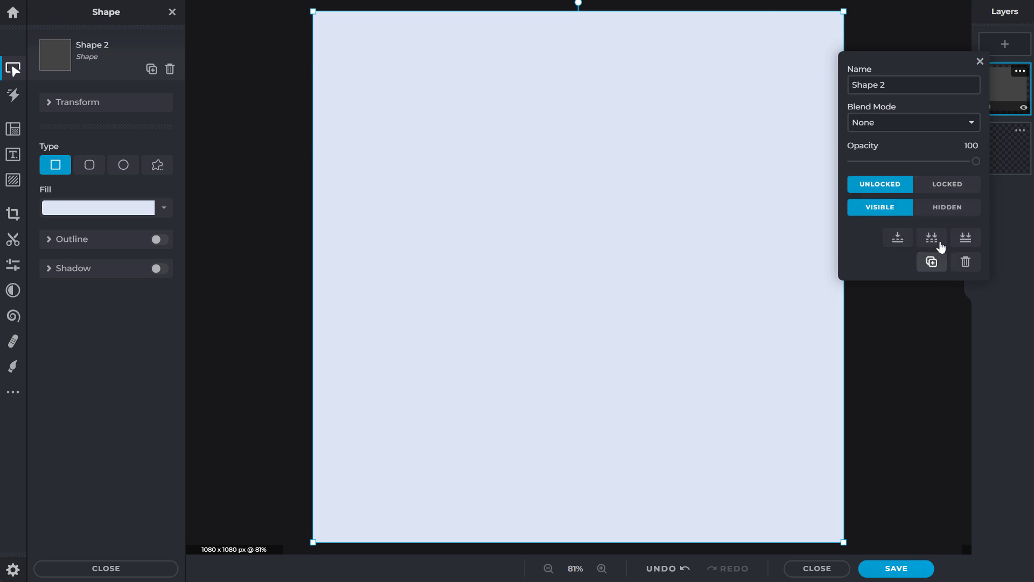
pyautogui.click(945, 191)
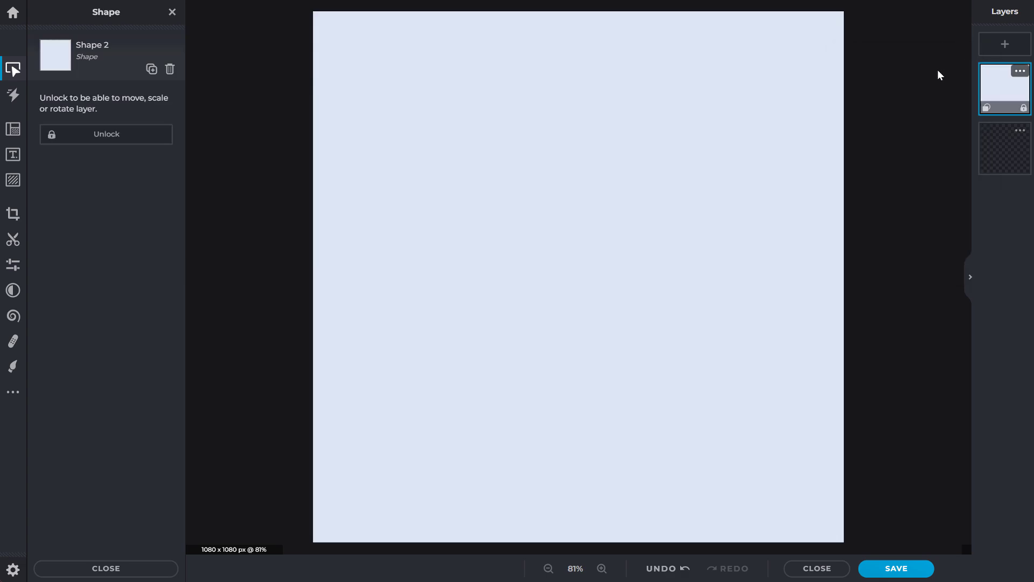
pyautogui.click(937, 75)
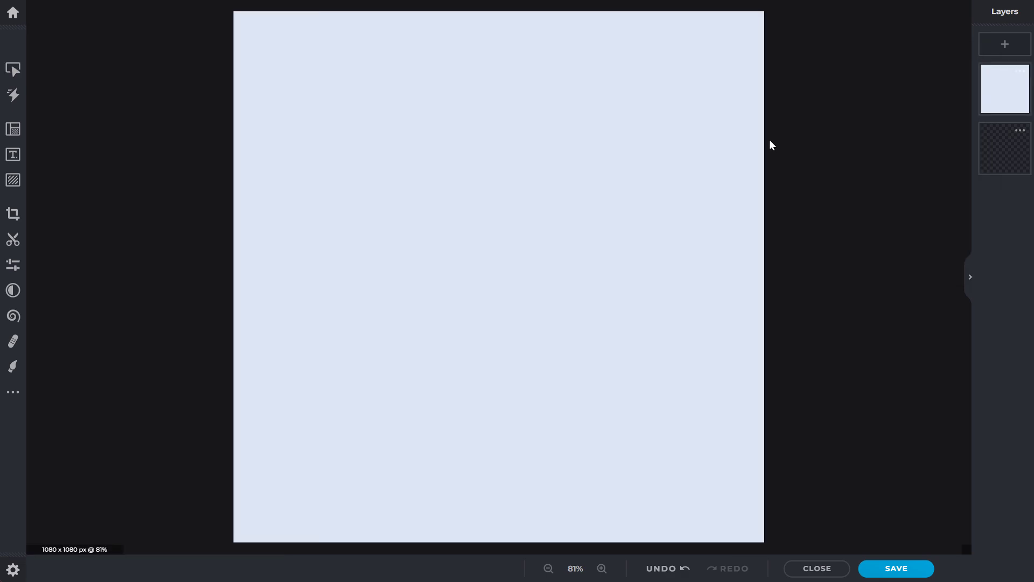
# - Quick-add an empty image frame near the top-left and size it to about 495 px square
pyautogui.click(14, 71)
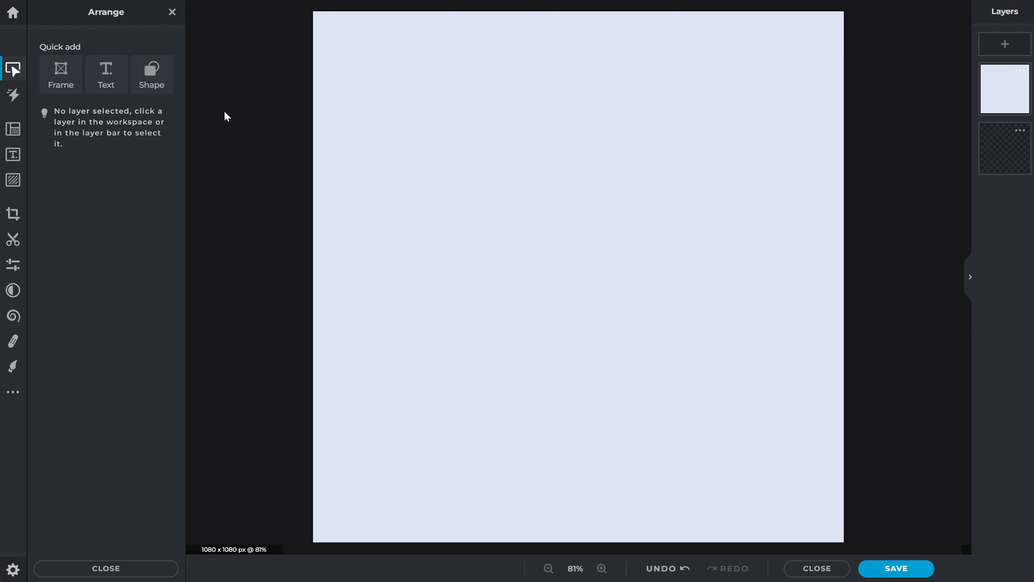
pyautogui.click(60, 75)
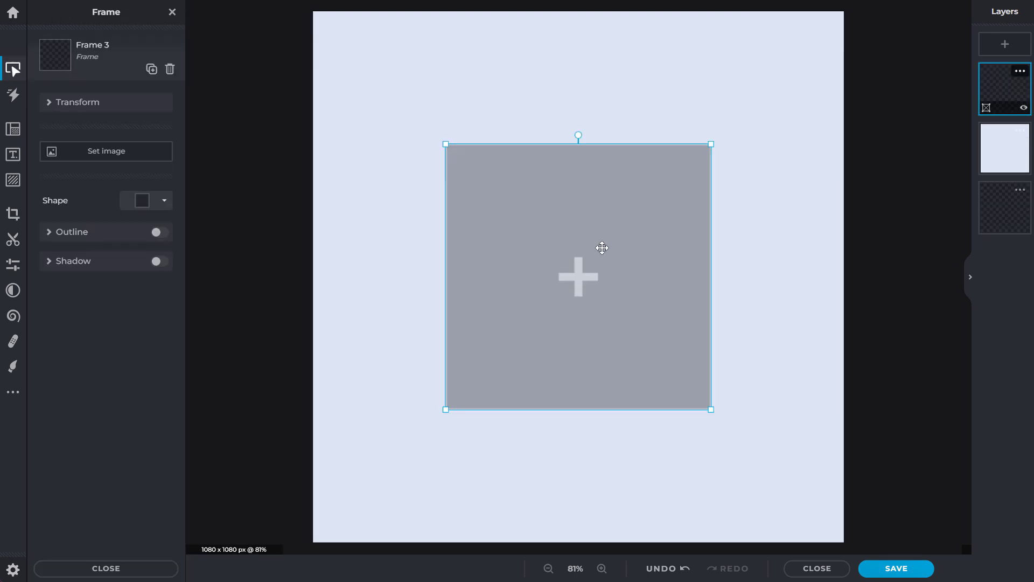
pyautogui.moveTo(596, 244); pyautogui.dragTo(492, 148)
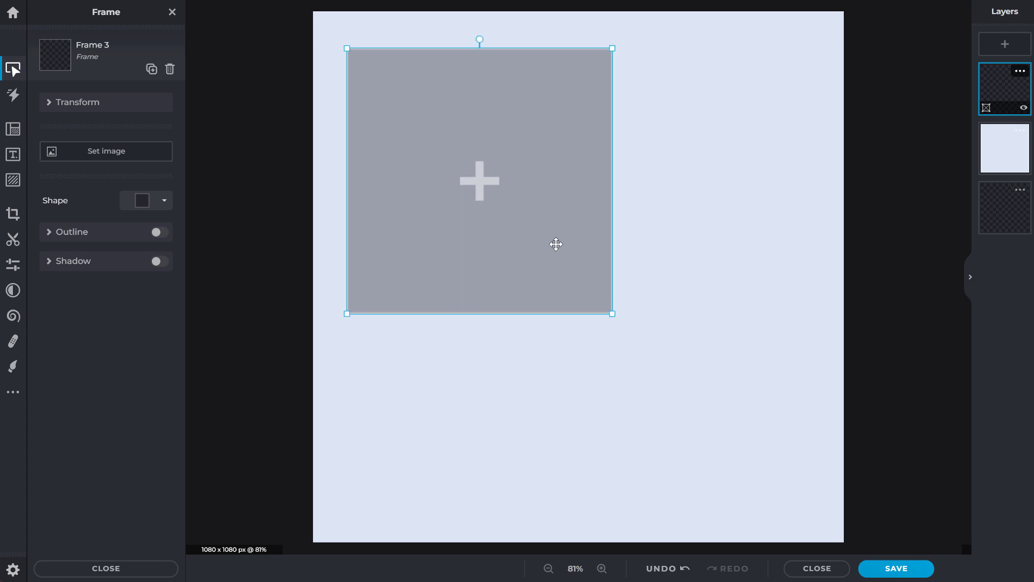
pyautogui.moveTo(611, 314); pyautogui.dragTo(616, 354)
pyautogui.moveTo(531, 238)
pyautogui.mouseDown()
pyautogui.moveTo(530, 257)
pyautogui.moveTo(526, 236)
pyautogui.mouseUp()
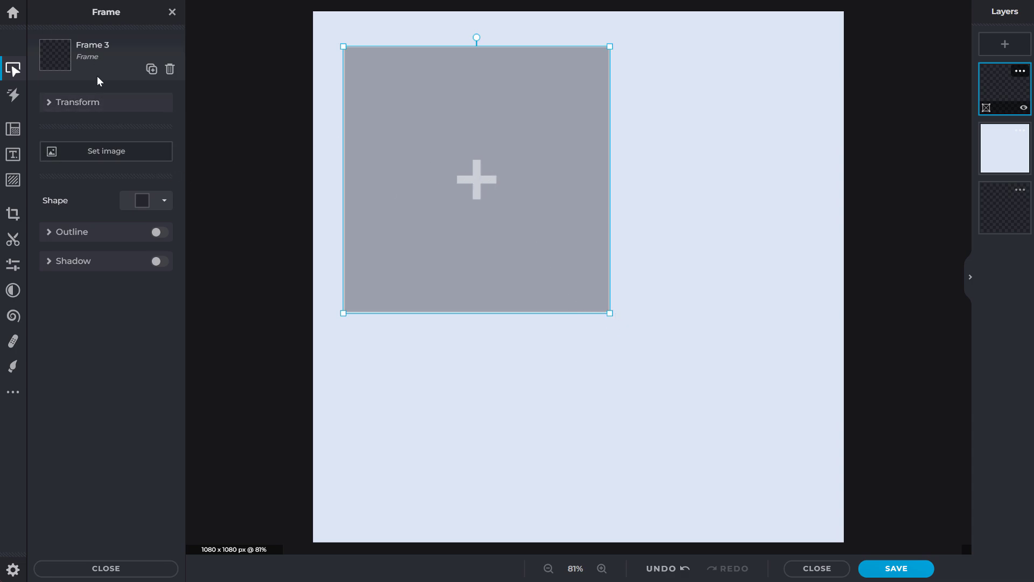
# - Keep the frame square and place the camera-tossing forest photo inside it
pyautogui.click(165, 200)
pyautogui.click(129, 230)
pyautogui.click(162, 200)
pyautogui.click(47, 221)
pyautogui.click(103, 153)
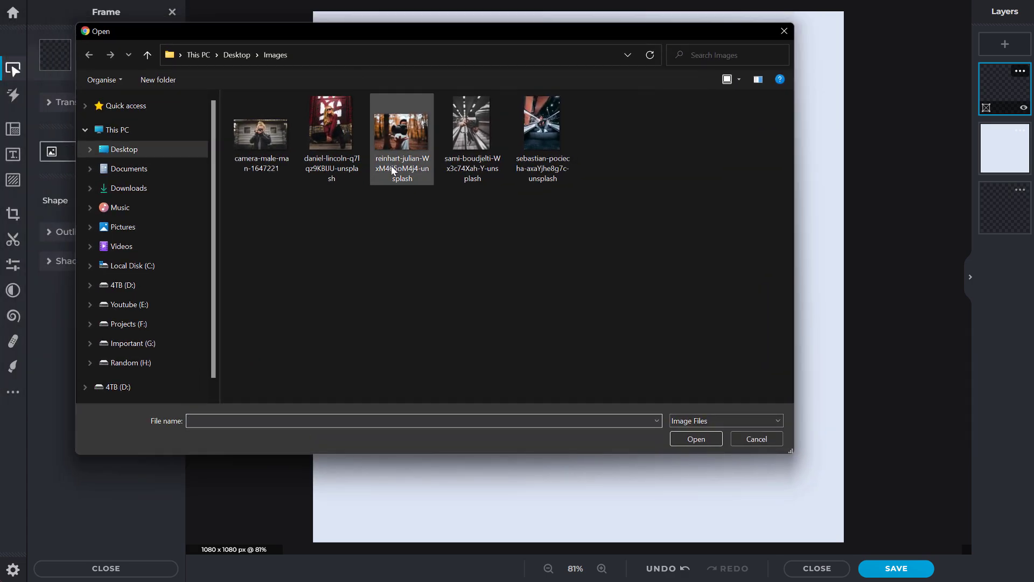
pyautogui.doubleClick(402, 126)
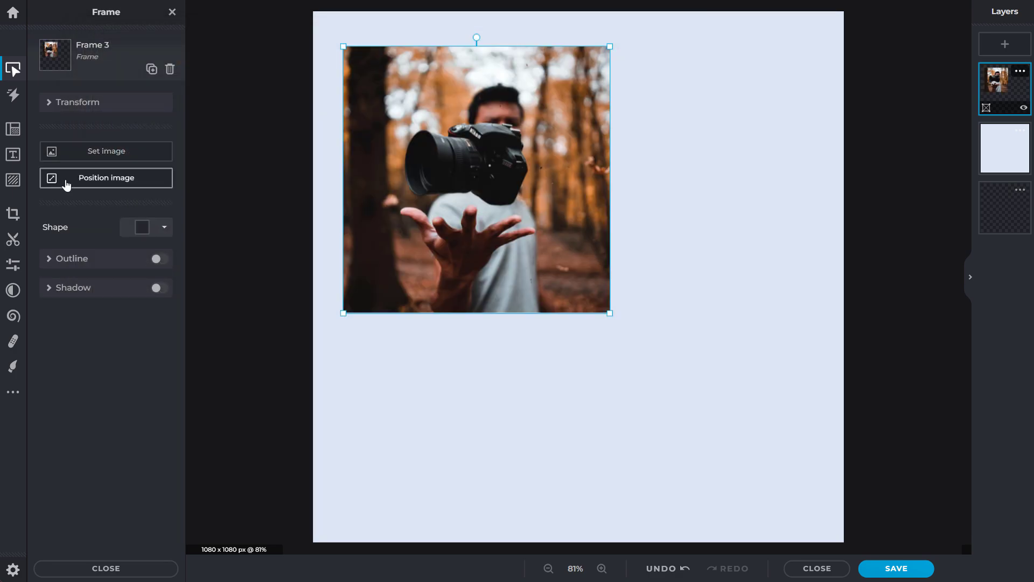
# - Reposition and rescale the photo within the frame, then enlarge the frame slightly
pyautogui.click(66, 184)
pyautogui.moveTo(517, 170)
pyautogui.mouseDown()
pyautogui.moveTo(475, 166)
pyautogui.moveTo(517, 171)
pyautogui.mouseUp()
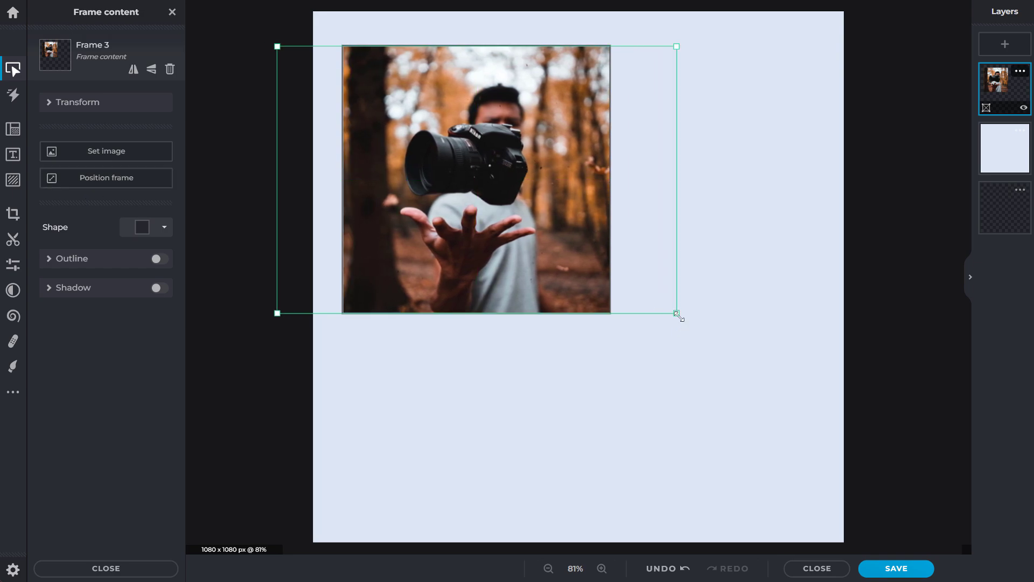
pyautogui.moveTo(677, 314); pyautogui.dragTo(685, 338)
pyautogui.moveTo(519, 265); pyautogui.dragTo(516, 264)
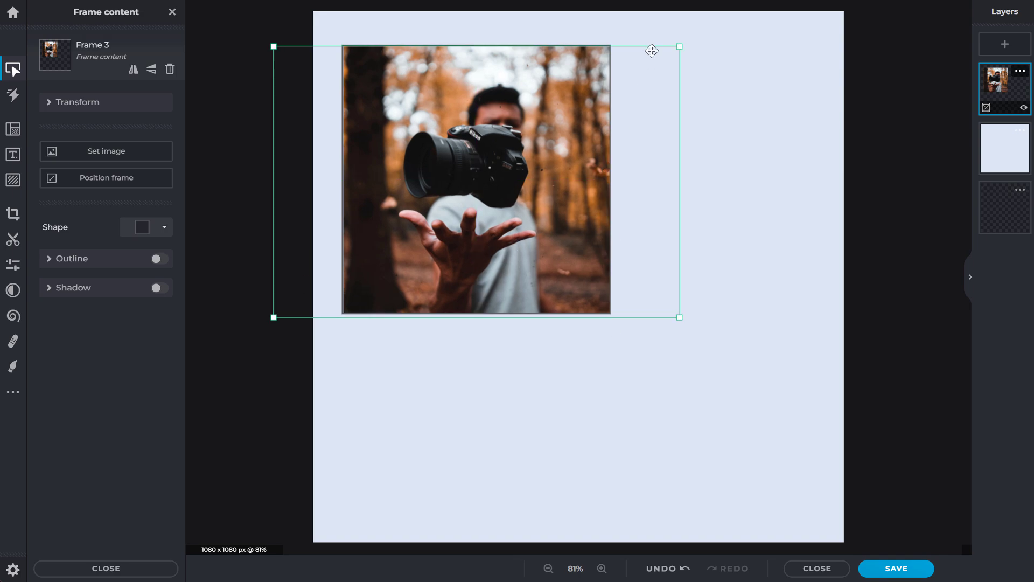
pyautogui.click(81, 176)
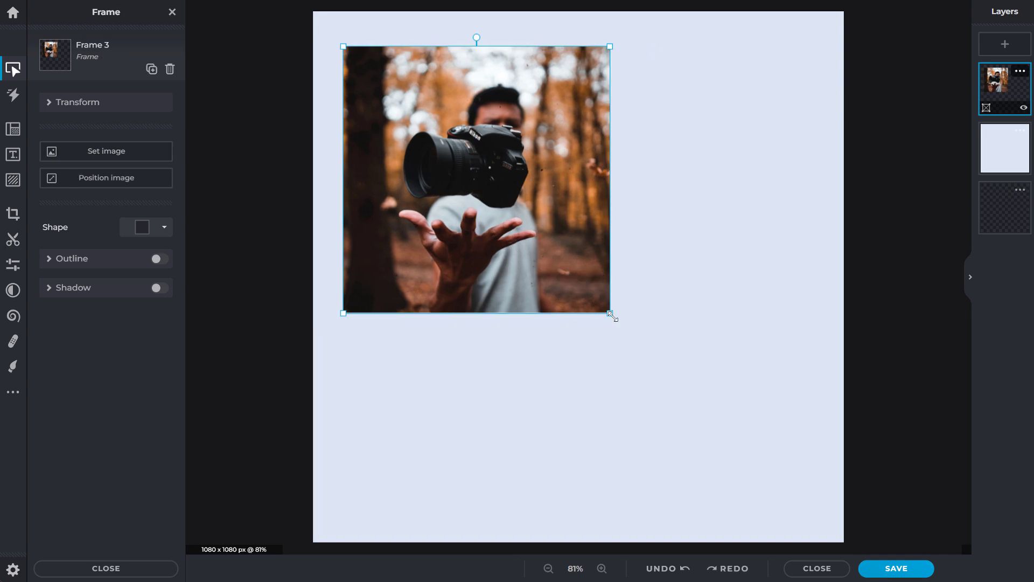
pyautogui.moveTo(612, 317); pyautogui.dragTo(631, 351)
pyautogui.click(309, 214)
pyautogui.click(457, 258)
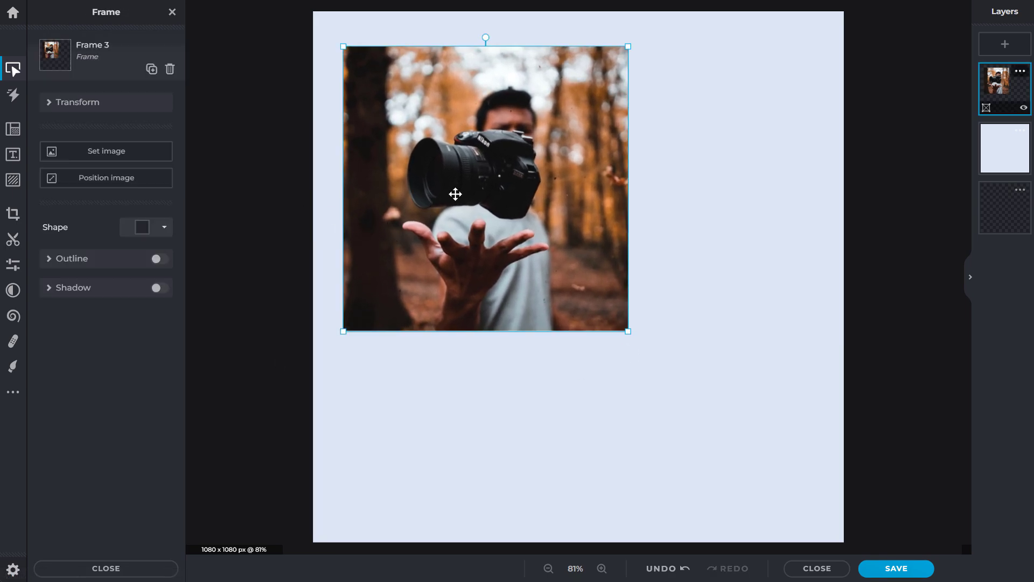
# - Give the photo a white #FFFFFF outline of size 9
pyautogui.click(157, 263)
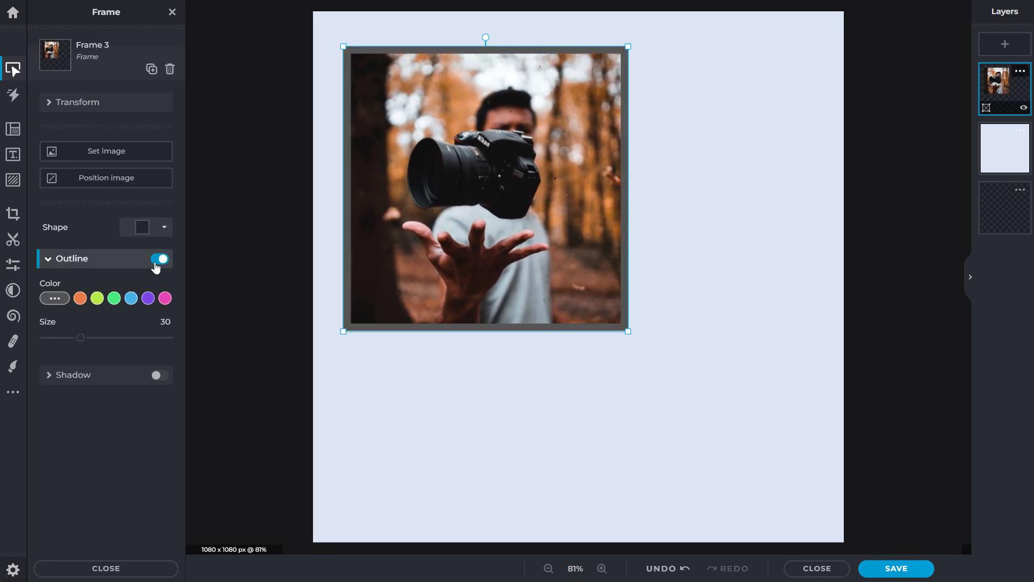
pyautogui.moveTo(80, 339); pyautogui.dragTo(56, 339)
pyautogui.click(56, 305)
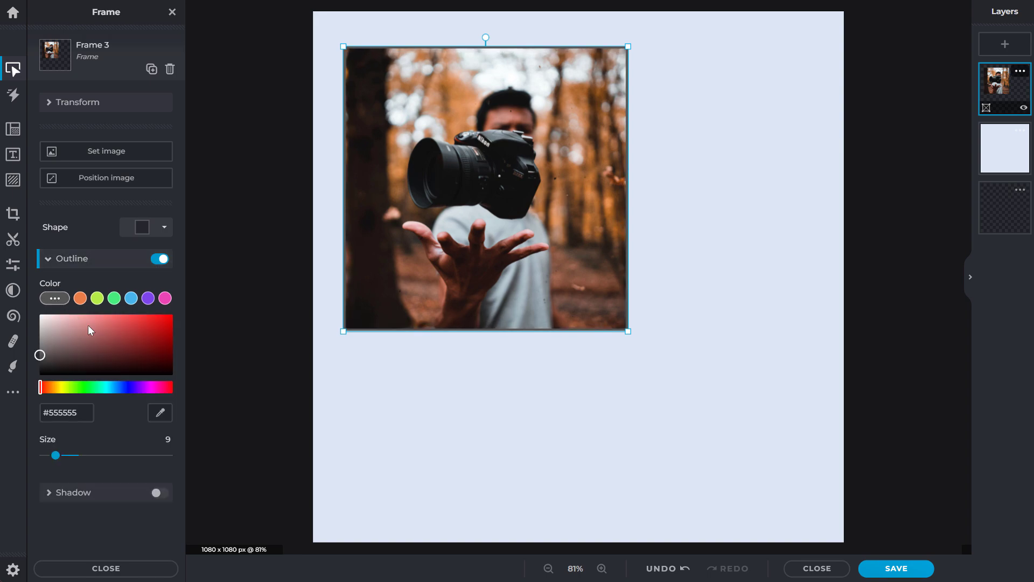
pyautogui.click(50, 319)
pyautogui.click(223, 294)
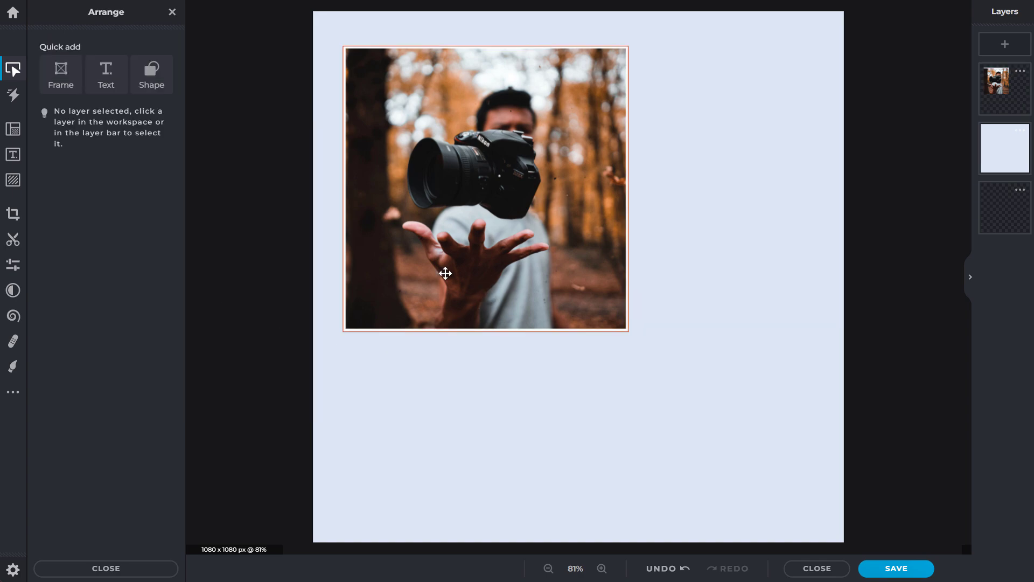
pyautogui.click(400, 250)
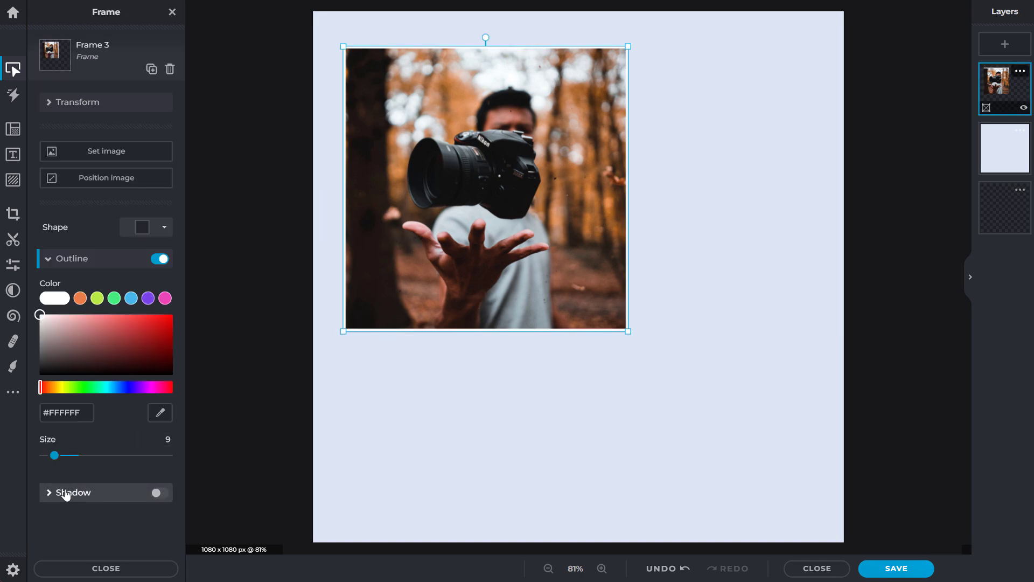
# - Add a drop shadow with Blur 100, Distance 36, Direction 148.4 and Opacity 64
pyautogui.click(156, 495)
pyautogui.scroll(-1, 221, 340)
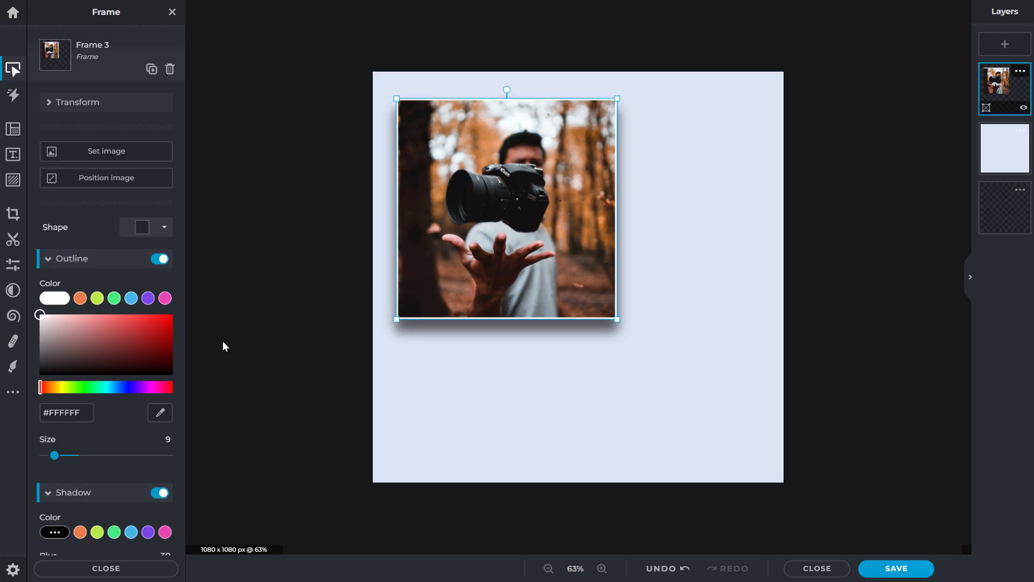
pyautogui.scroll(-3, 183, 463)
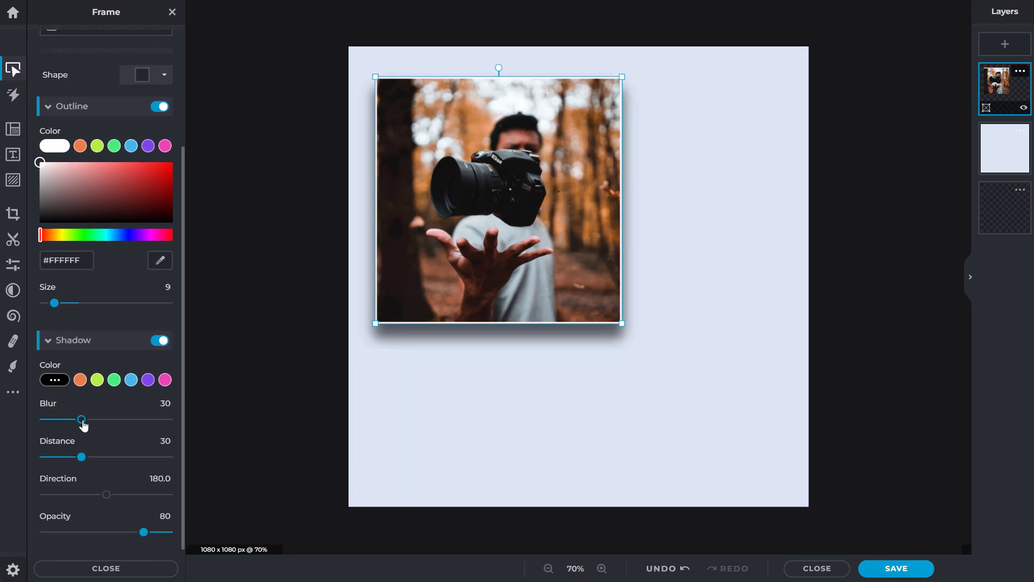
pyautogui.moveTo(82, 420); pyautogui.dragTo(123, 421)
pyautogui.moveTo(80, 465)
pyautogui.mouseDown()
pyautogui.moveTo(60, 457)
pyautogui.moveTo(100, 457)
pyautogui.moveTo(90, 459)
pyautogui.mouseUp()
pyautogui.moveTo(108, 501)
pyautogui.mouseDown()
pyautogui.moveTo(138, 499)
pyautogui.moveTo(95, 501)
pyautogui.mouseUp()
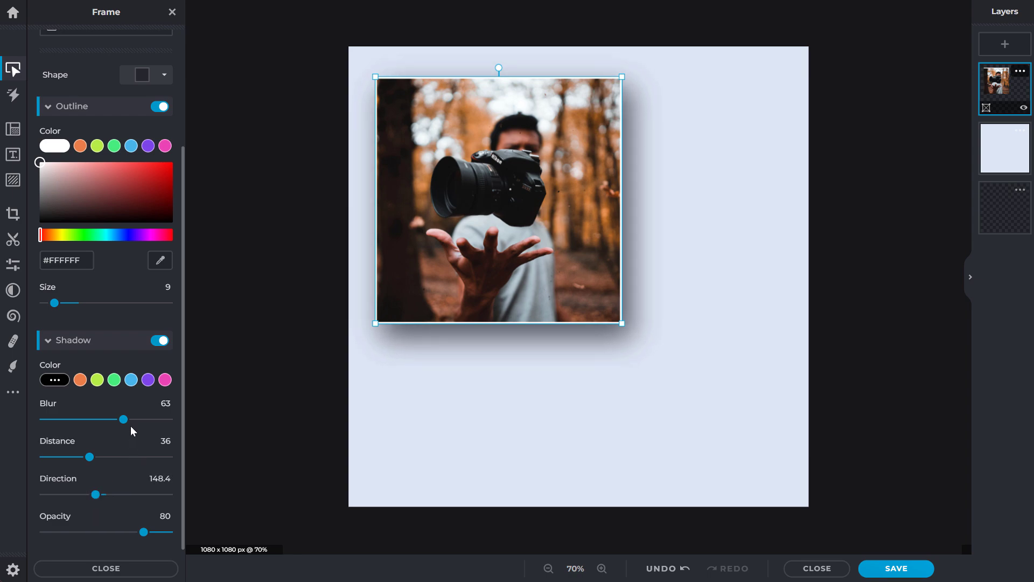
pyautogui.moveTo(124, 419); pyautogui.dragTo(180, 424)
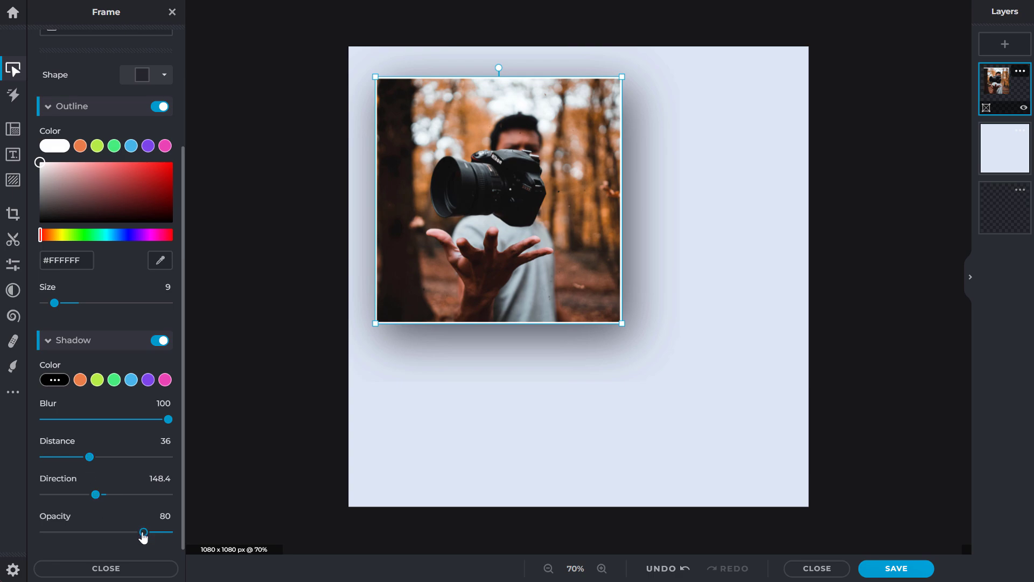
pyautogui.moveTo(144, 533)
pyautogui.mouseDown()
pyautogui.moveTo(99, 531)
pyautogui.moveTo(132, 531)
pyautogui.mouseUp()
# - Resize the photo frame slightly and move it a little lower on the canvas
pyautogui.click(279, 280)
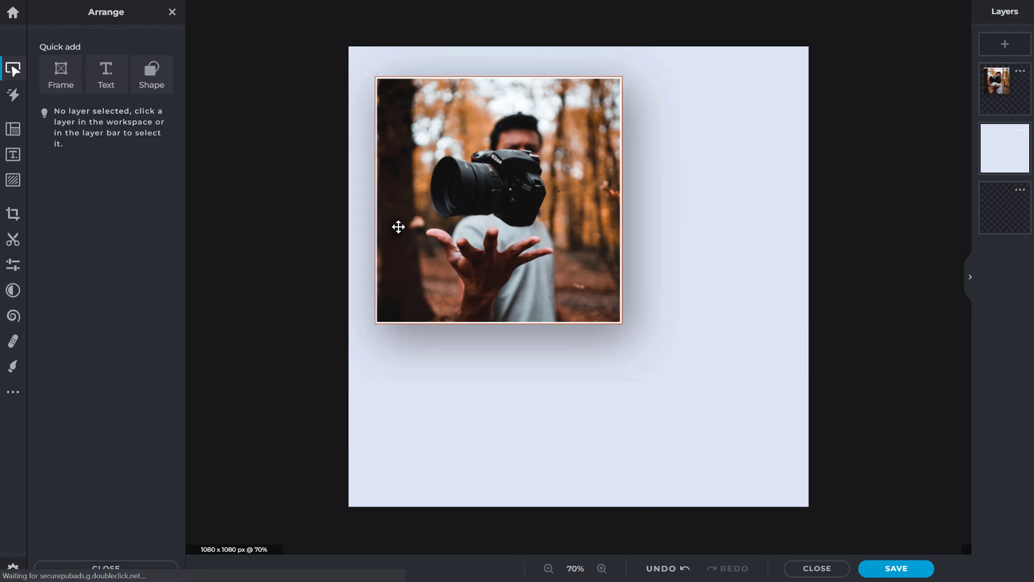
pyautogui.click(480, 182)
pyautogui.moveTo(622, 322)
pyautogui.mouseDown()
pyautogui.moveTo(603, 303)
pyautogui.moveTo(614, 318)
pyautogui.mouseUp()
pyautogui.moveTo(570, 275); pyautogui.dragTo(574, 315)
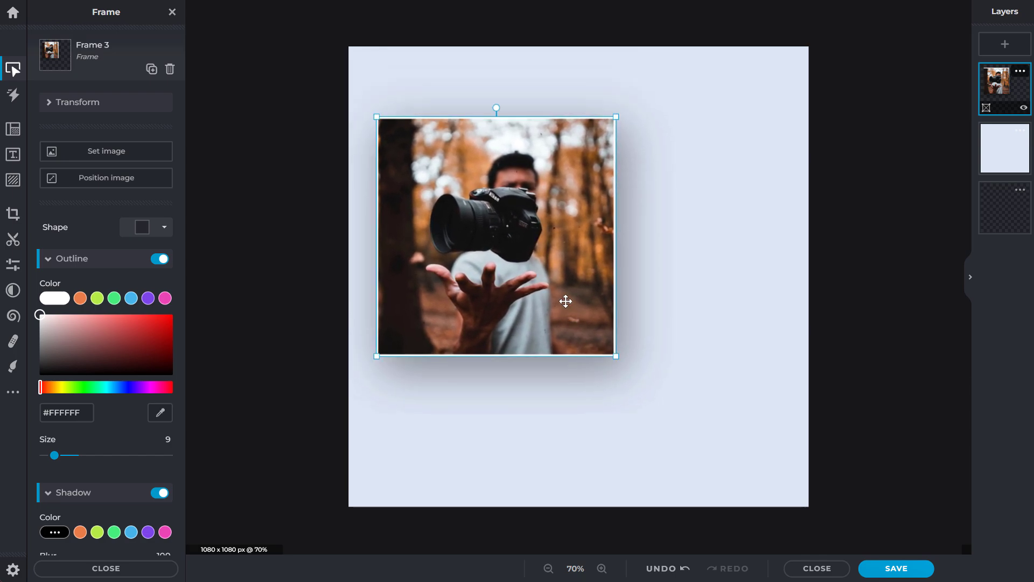
# - Duplicate the camera frame, shrink it into the upper right, and fill it with the escalator photo
pyautogui.hotkey('ctrl', 'j')
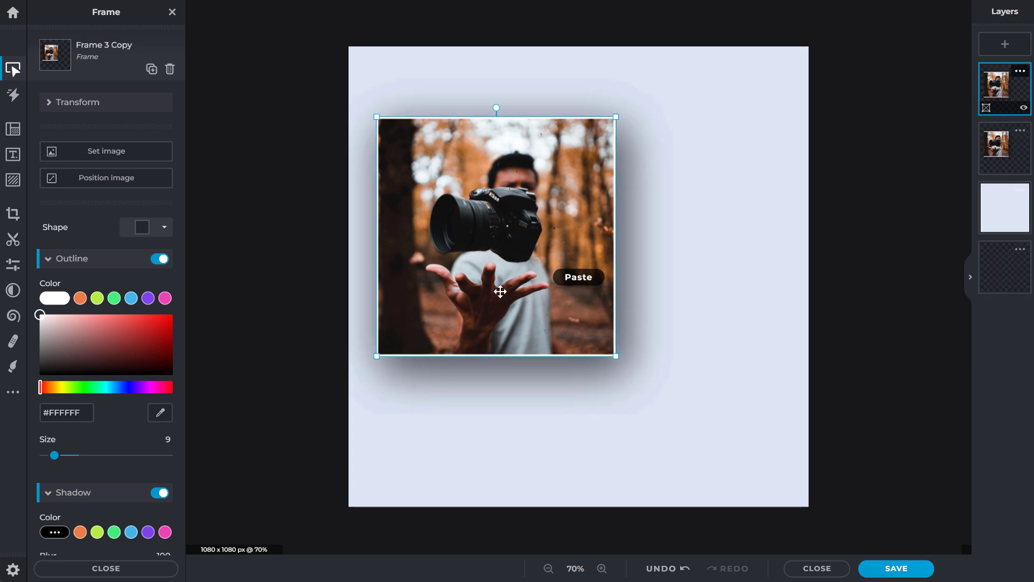
pyautogui.moveTo(563, 300); pyautogui.dragTo(675, 280)
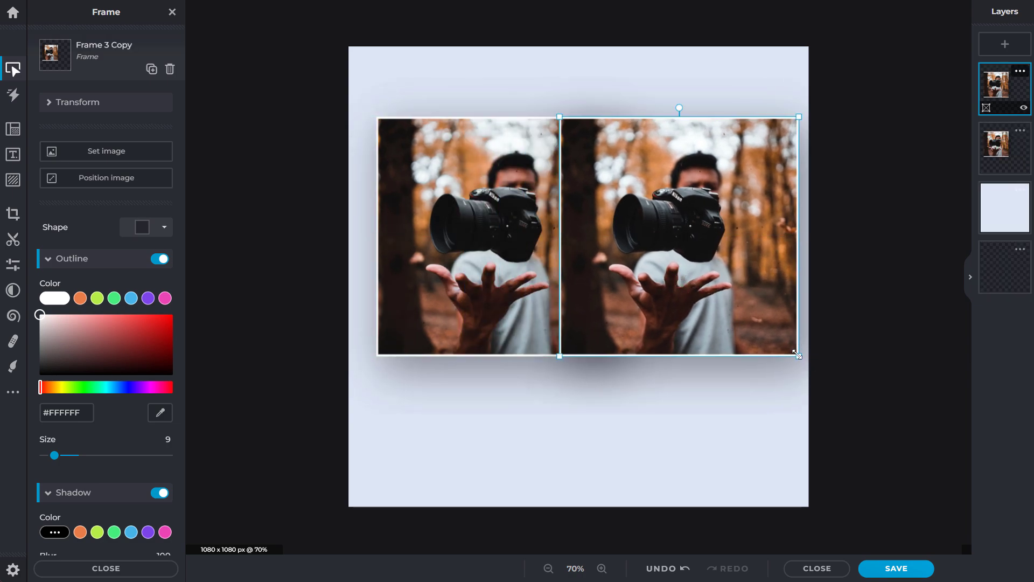
pyautogui.moveTo(798, 354); pyautogui.dragTo(709, 272)
pyautogui.moveTo(625, 213); pyautogui.dragTo(696, 166)
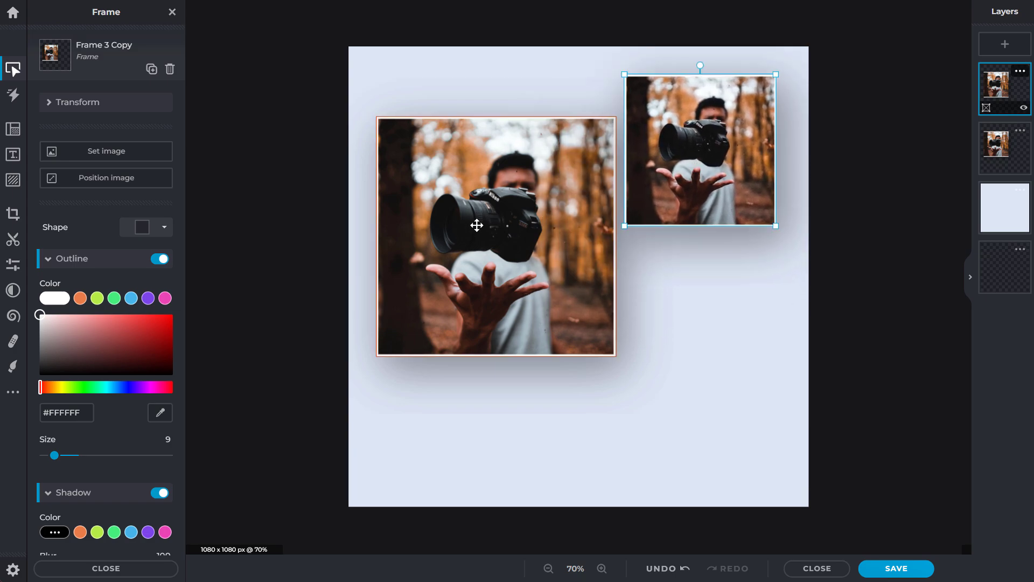
pyautogui.moveTo(477, 225); pyautogui.dragTo(474, 224)
pyautogui.click(759, 218)
pyautogui.moveTo(754, 208); pyautogui.dragTo(797, 243)
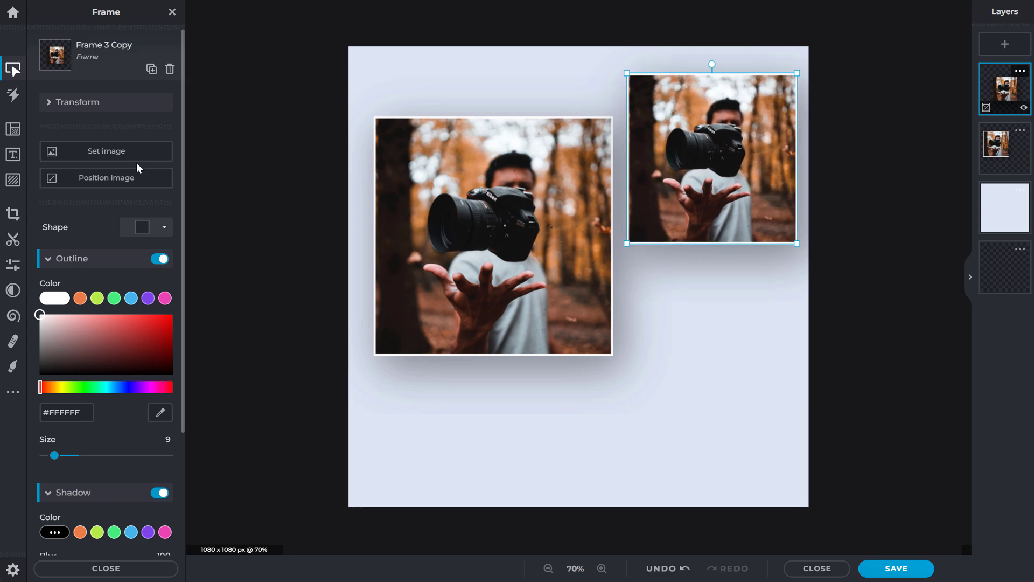
pyautogui.click(90, 155)
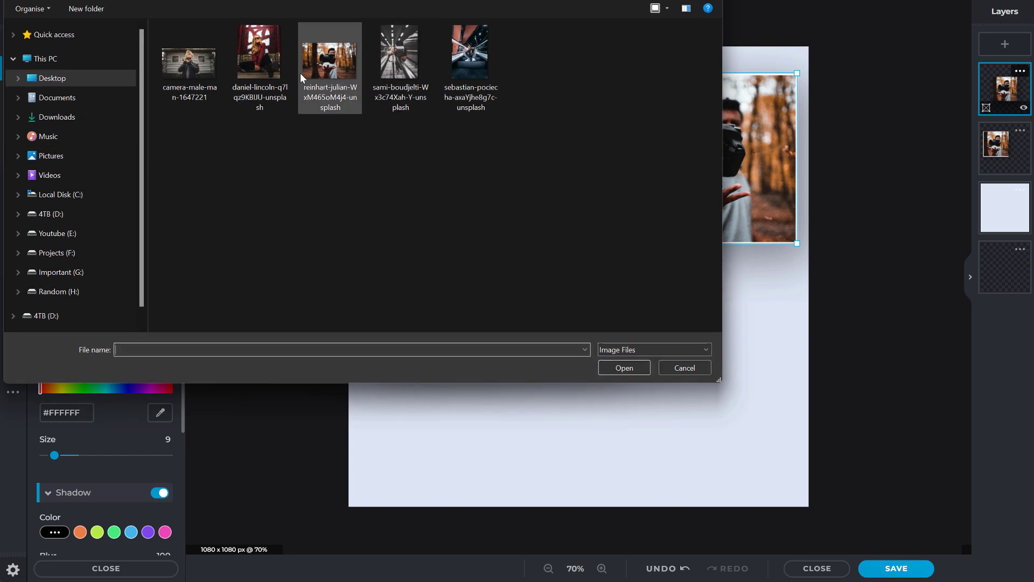
pyautogui.doubleClick(481, 53)
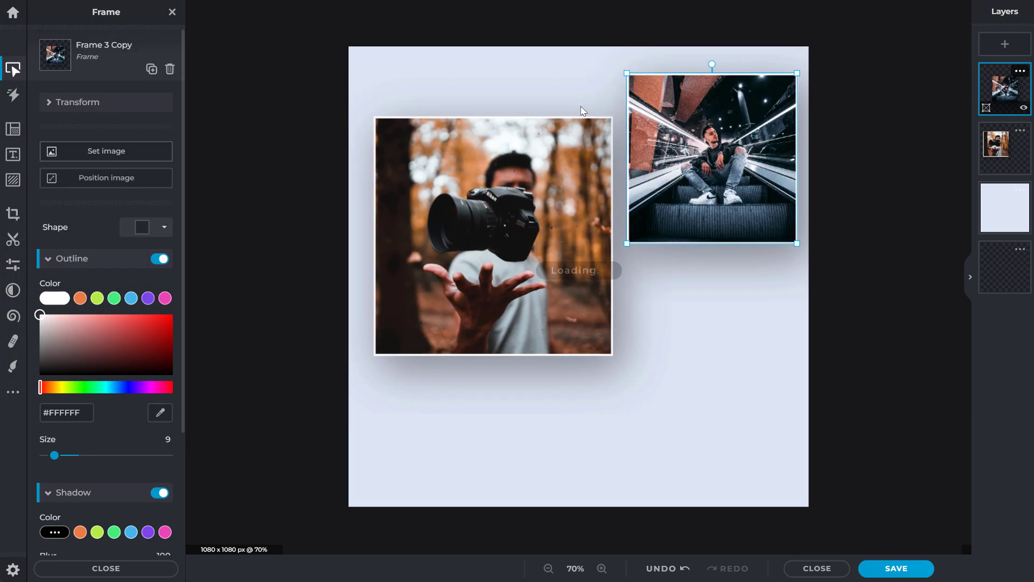
# - Duplicate the escalator frame below it and fill the copy with the woman-in-sunglasses photo
pyautogui.hotkey('ctrl', 'd')
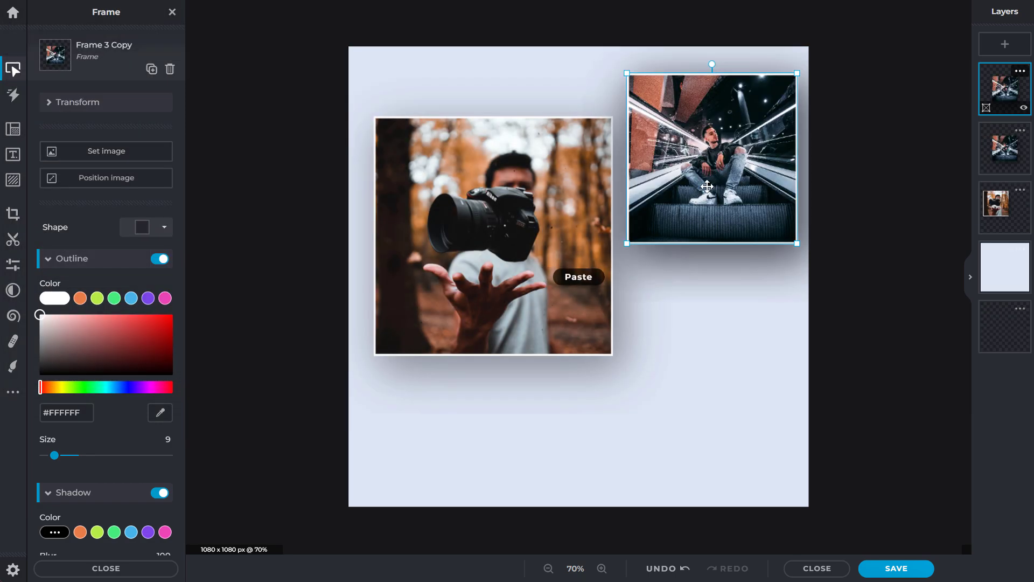
pyautogui.moveTo(704, 183); pyautogui.dragTo(706, 368)
pyautogui.keyDown('shift'); pyautogui.click(676, 208); pyautogui.keyUp('shift')
pyautogui.moveTo(676, 208); pyautogui.dragTo(675, 202)
pyautogui.click(593, 397)
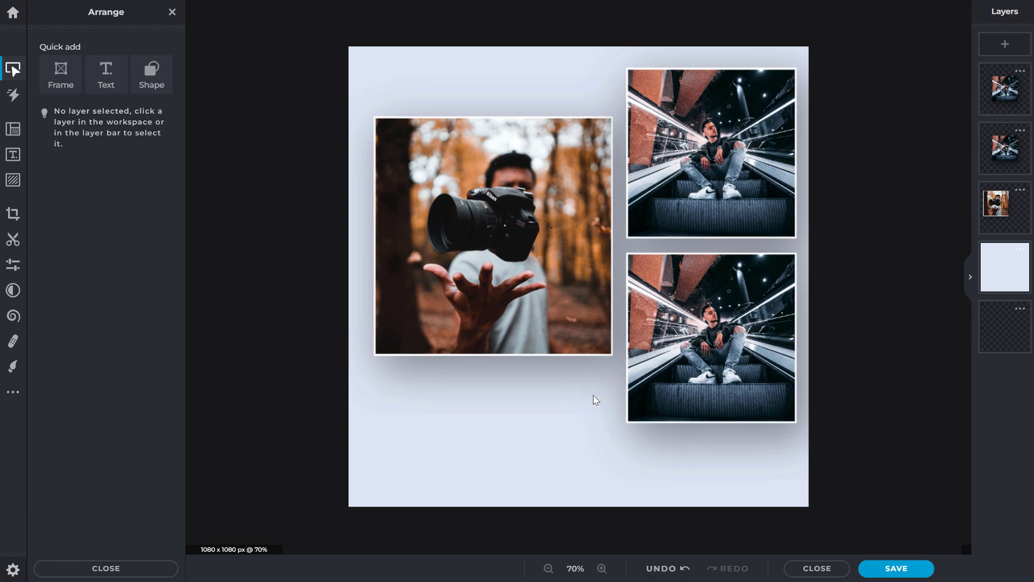
pyautogui.click(673, 359)
pyautogui.click(100, 158)
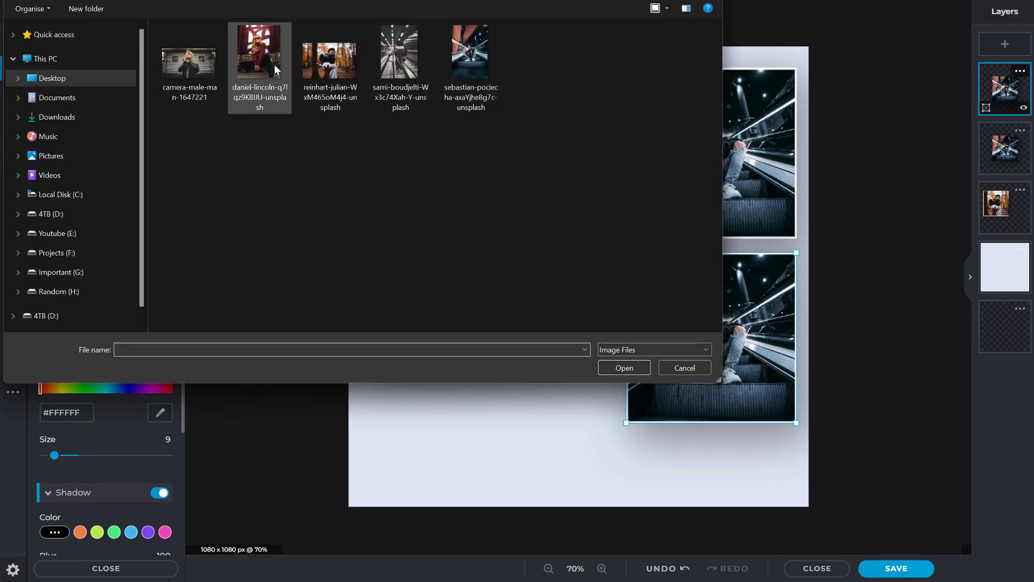
pyautogui.doubleClick(265, 57)
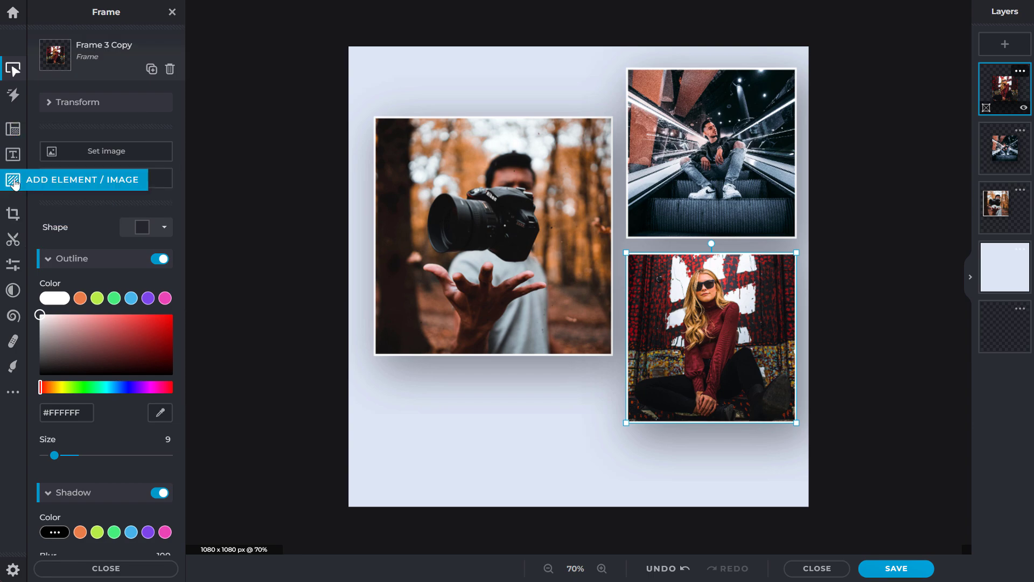
# - Add the first black PIXLR Film frame element from the elements library
pyautogui.click(15, 182)
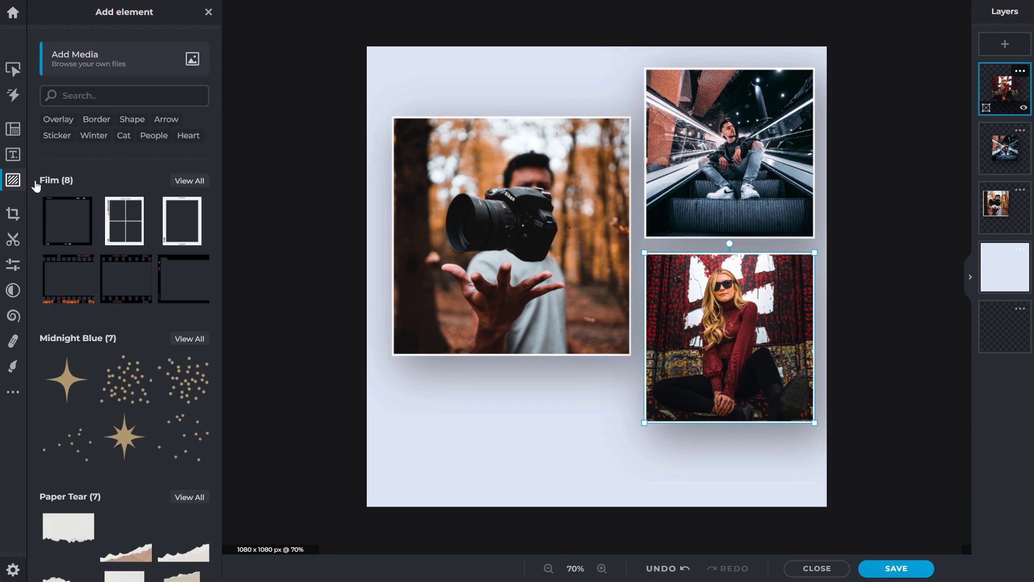
pyautogui.scroll(-4, 137, 180)
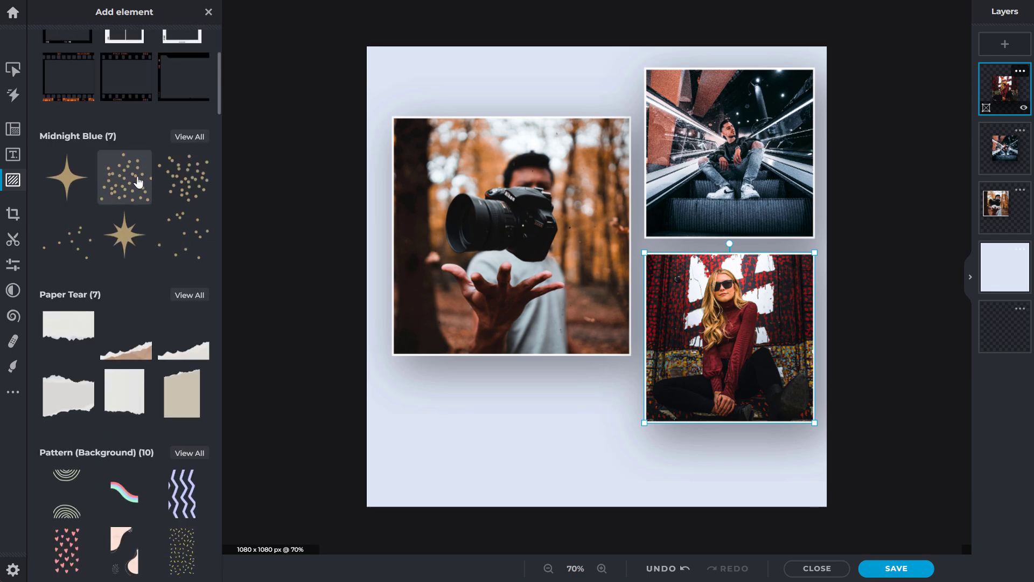
pyautogui.scroll(-7, 139, 182)
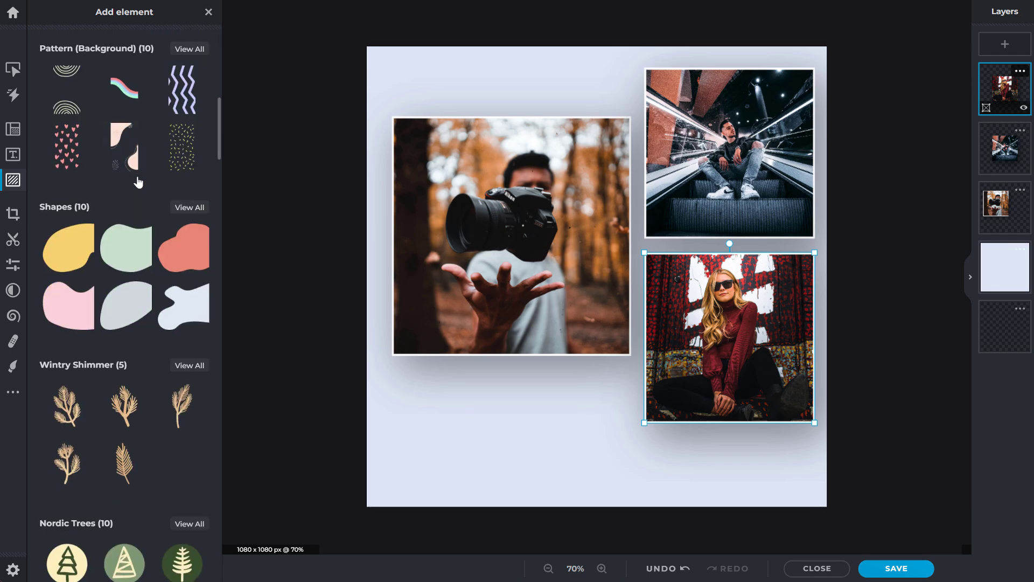
pyautogui.scroll(7, 138, 178)
pyautogui.scroll(4, 135, 173)
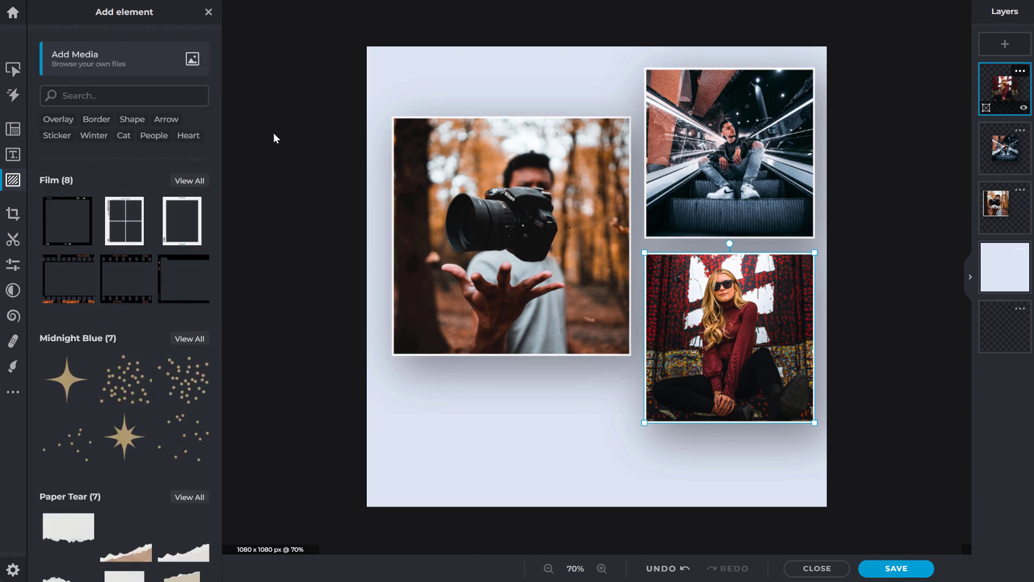
pyautogui.click(68, 217)
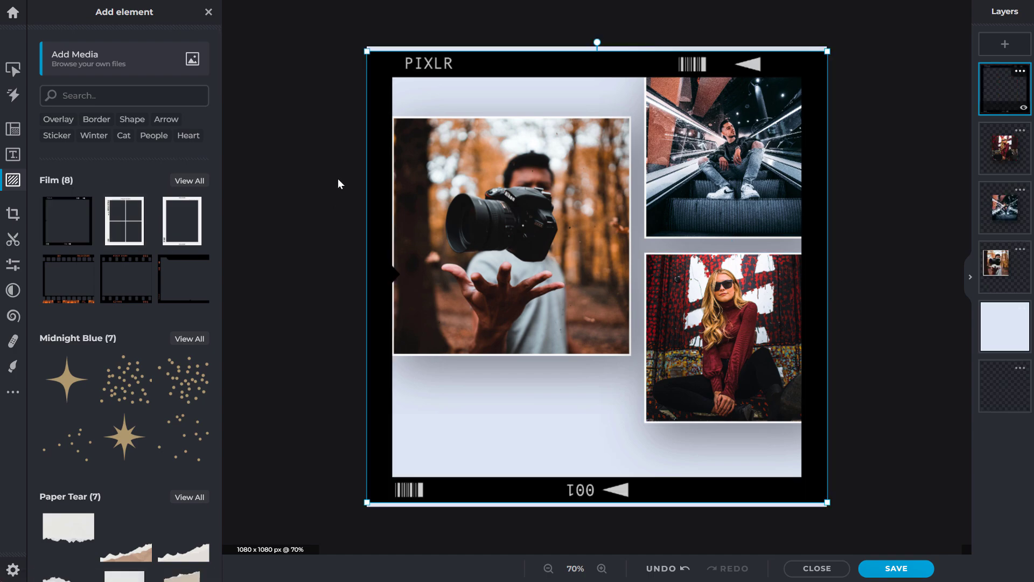
# - Resize the film frame to cover the camera photo and tilt it slightly clockwise
pyautogui.moveTo(827, 503); pyautogui.dragTo(565, 219)
pyautogui.moveTo(393, 57); pyautogui.dragTo(415, 127)
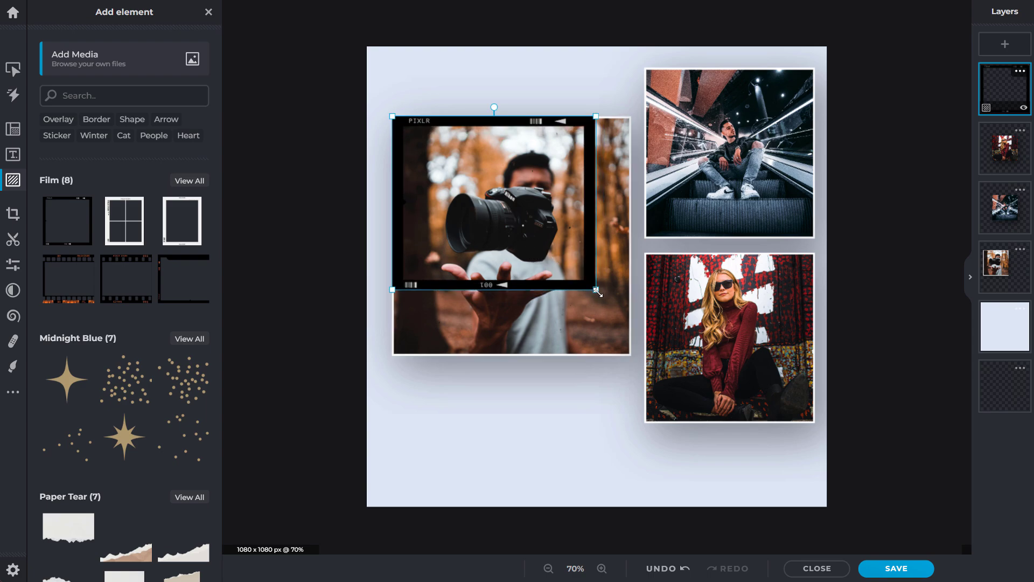
pyautogui.moveTo(597, 291); pyautogui.dragTo(632, 356)
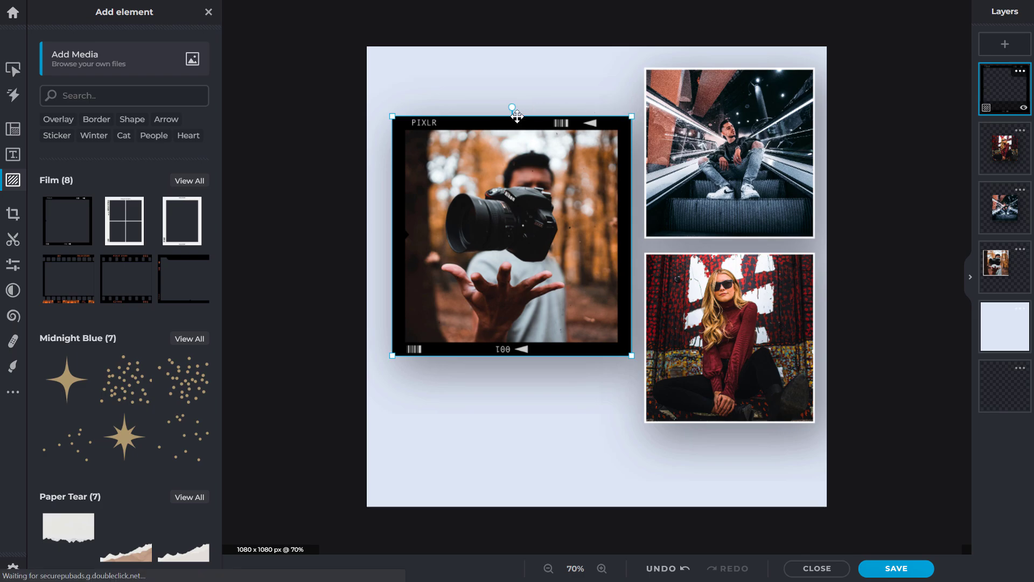
pyautogui.moveTo(512, 105); pyautogui.dragTo(531, 107)
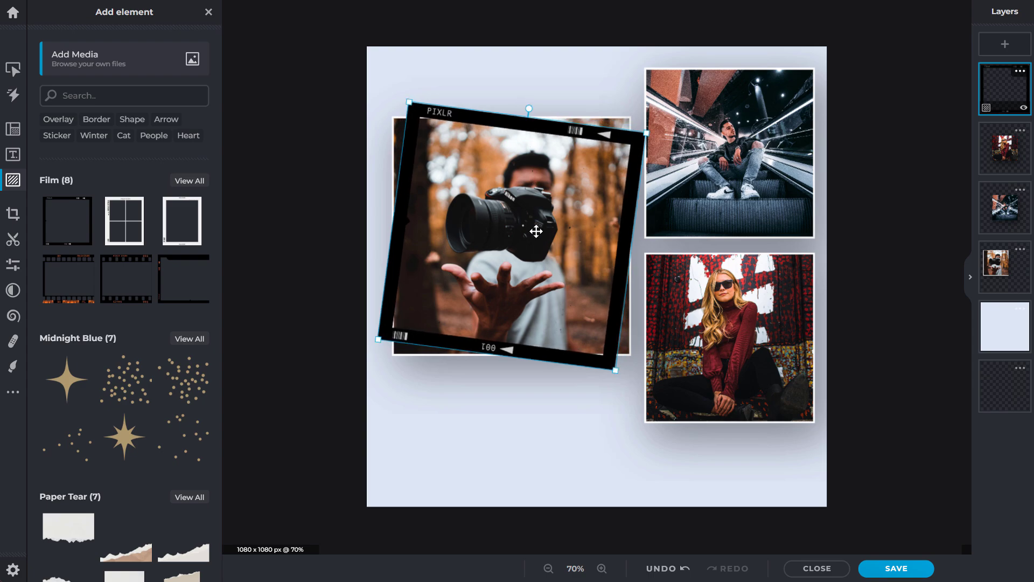
# - Tilt the escalator photo clockwise and move the camera photo higher in the layer stack
pyautogui.click(733, 172)
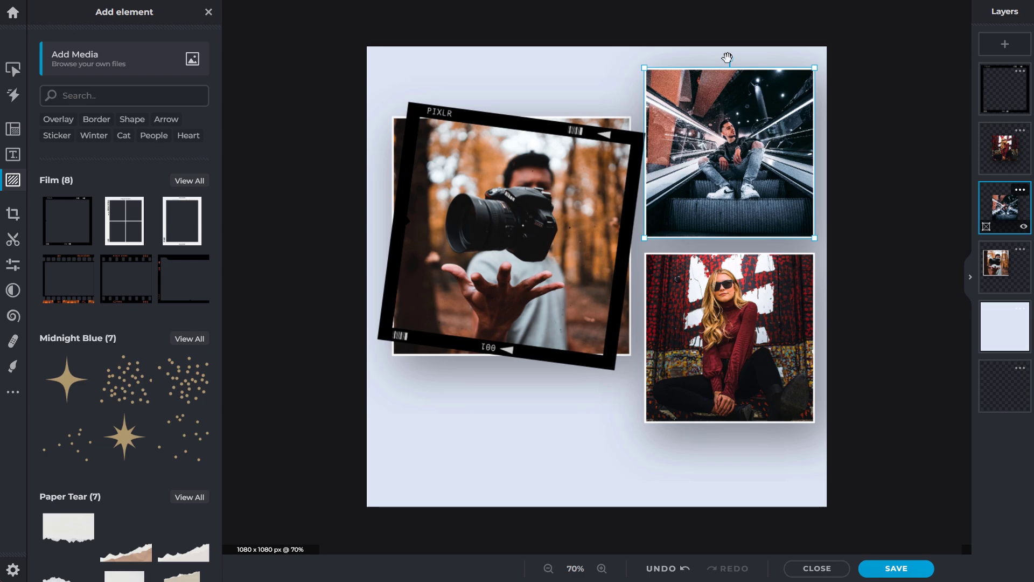
pyautogui.moveTo(727, 57); pyautogui.dragTo(742, 60)
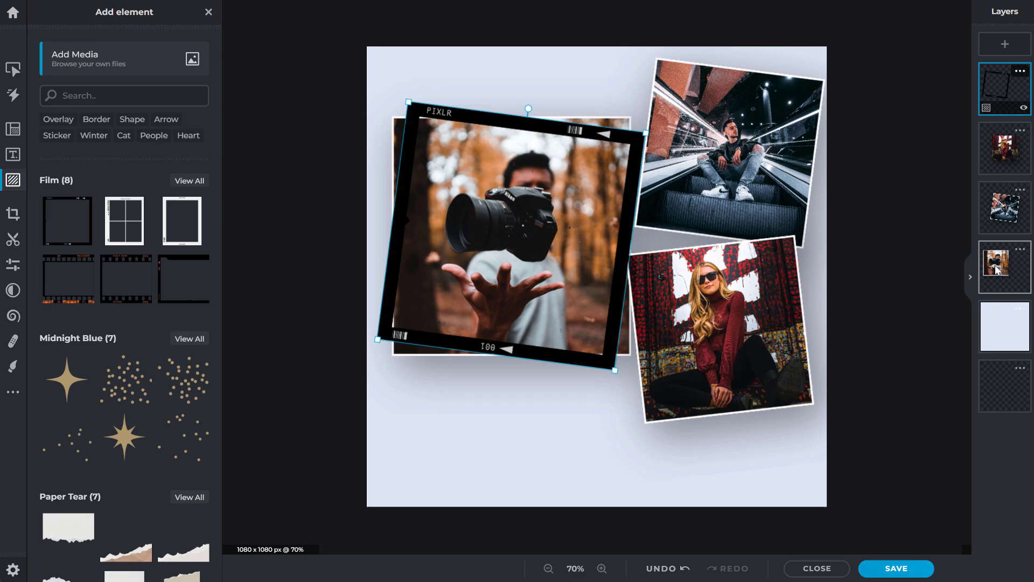
pyautogui.moveTo(997, 269); pyautogui.dragTo(994, 140)
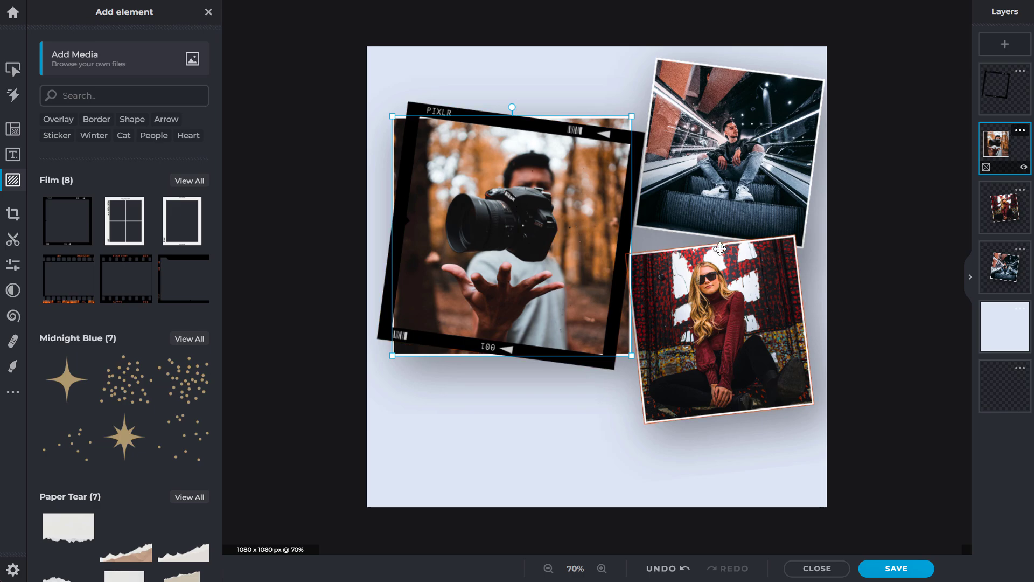
pyautogui.click(887, 217)
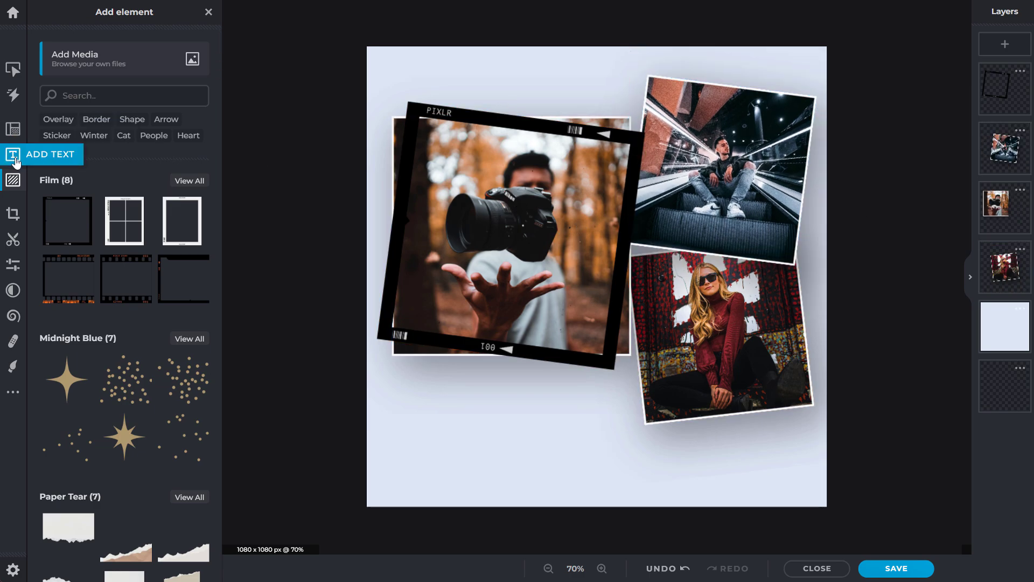
# - Add a plain text layer and move it to the top of the canvas
pyautogui.click(14, 157)
pyautogui.scroll(-8, 78, 156)
pyautogui.scroll(6, 80, 156)
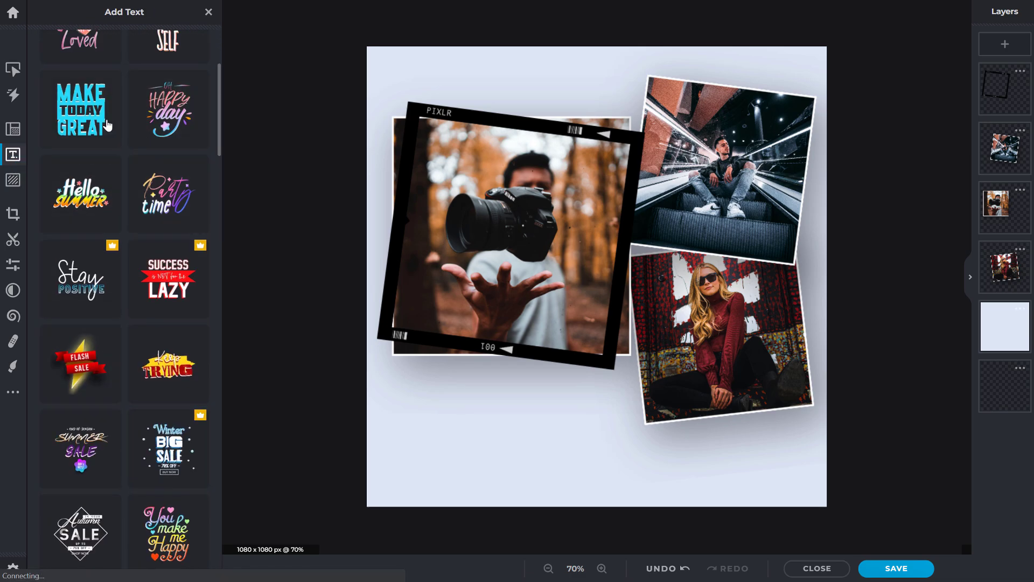
pyautogui.scroll(2, 102, 119)
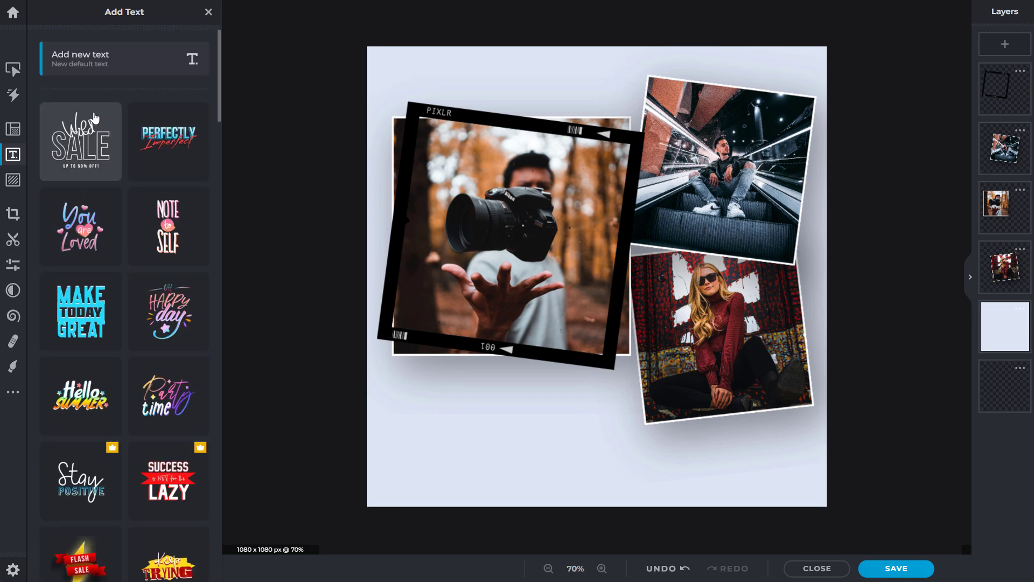
pyautogui.click(1000, 48)
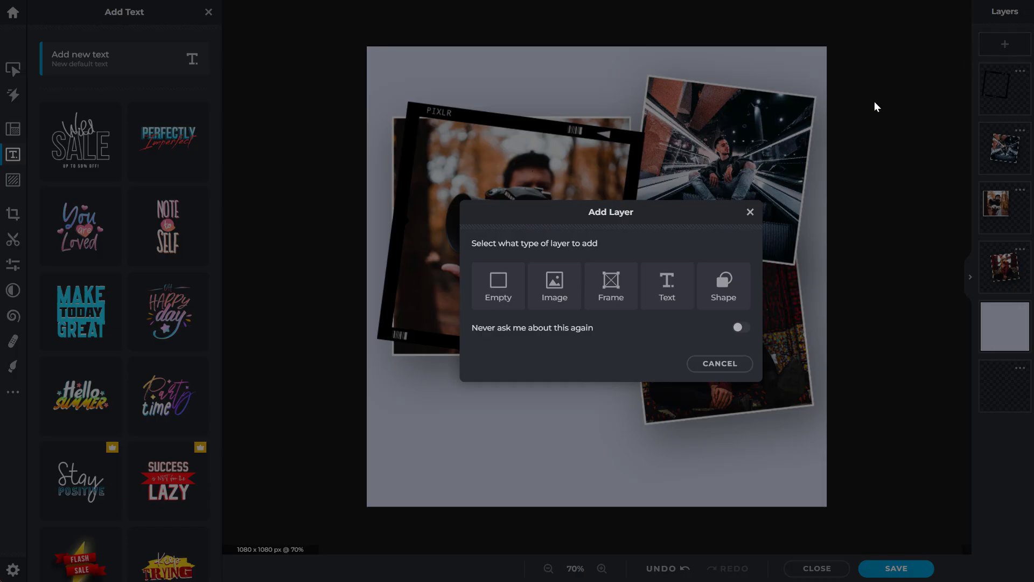
pyautogui.click(664, 280)
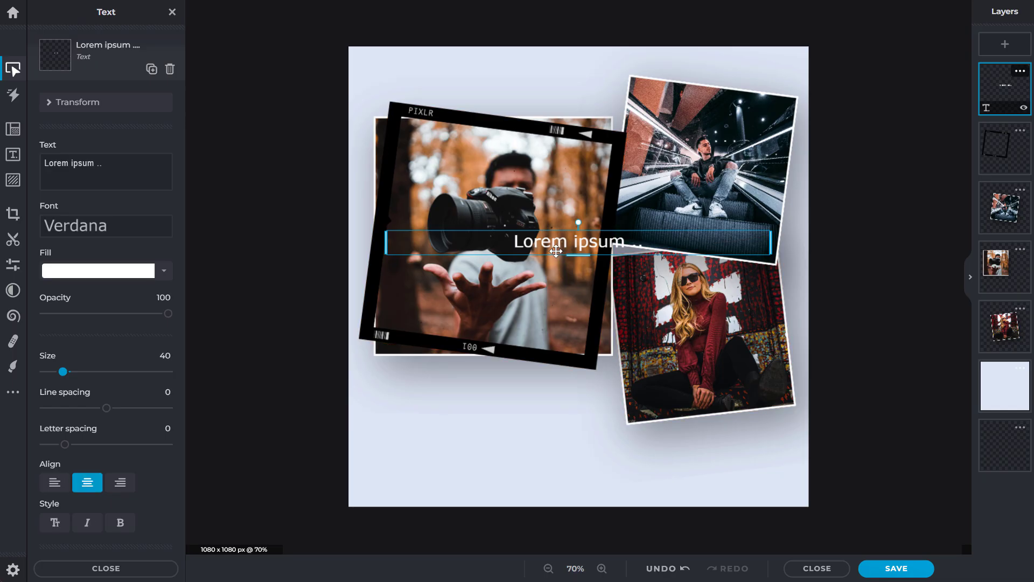
pyautogui.moveTo(554, 249); pyautogui.dragTo(535, 73)
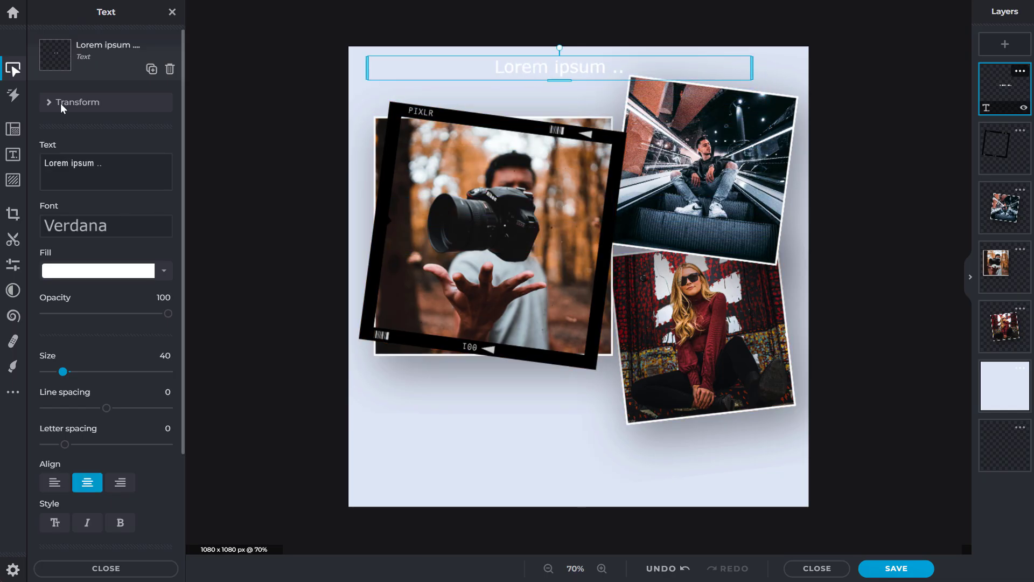
# - Replace the placeholder with 'Dope Studio.', left-aligned and slightly smaller
pyautogui.moveTo(184, 206)
pyautogui.mouseDown()
pyautogui.moveTo(173, 346)
pyautogui.moveTo(191, 208)
pyautogui.mouseUp()
pyautogui.moveTo(104, 163); pyautogui.dragTo(27, 162)
pyautogui.write('Dope St')
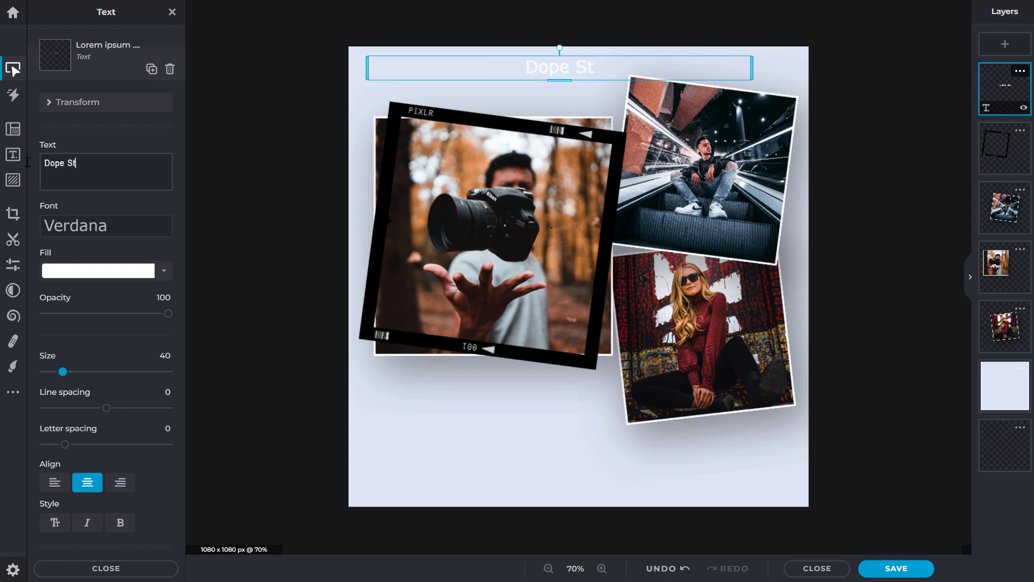
pyautogui.write('udio.')
pyautogui.click(54, 482)
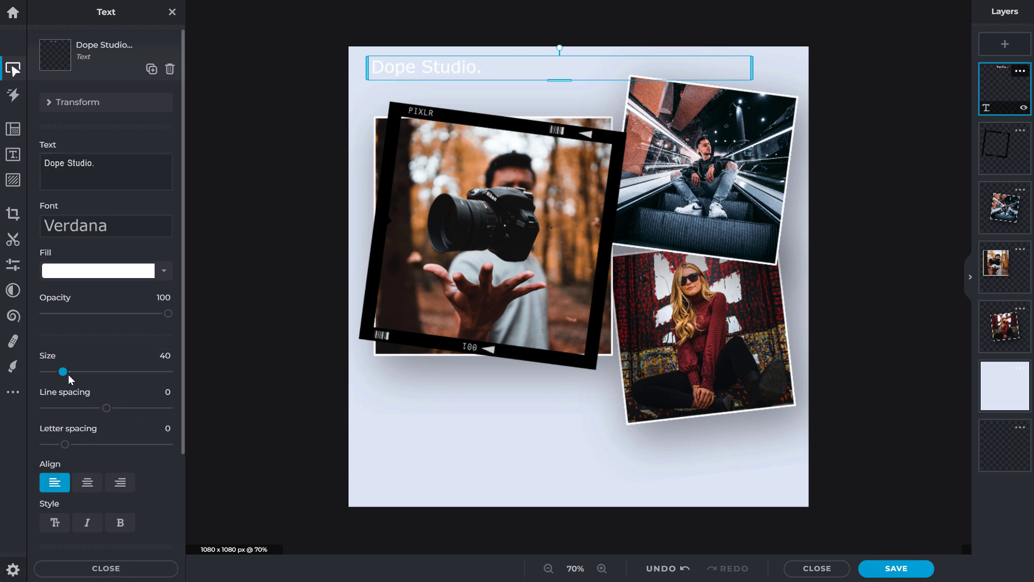
pyautogui.moveTo(57, 378); pyautogui.dragTo(52, 378)
# - Set the heading to Arial, near-black #1E1E1E fill, size 32
pyautogui.click(104, 226)
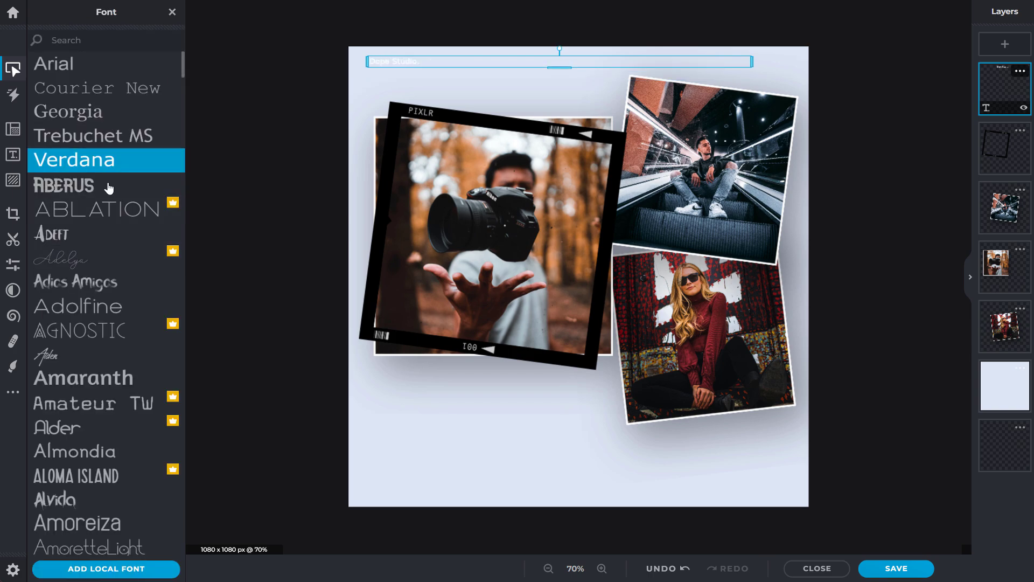
pyautogui.scroll(-7, 104, 354)
pyautogui.scroll(7, 105, 353)
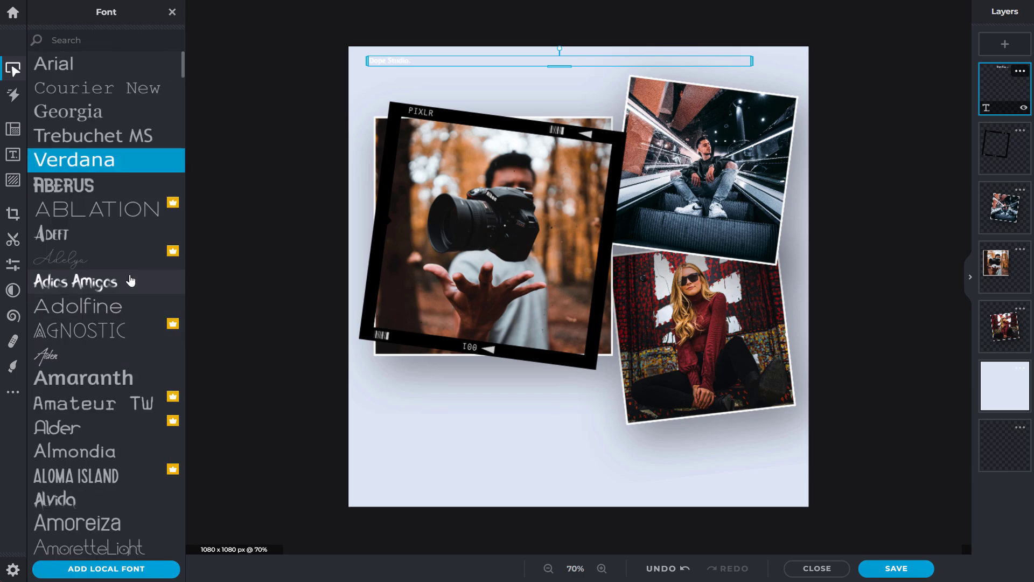
pyautogui.click(65, 63)
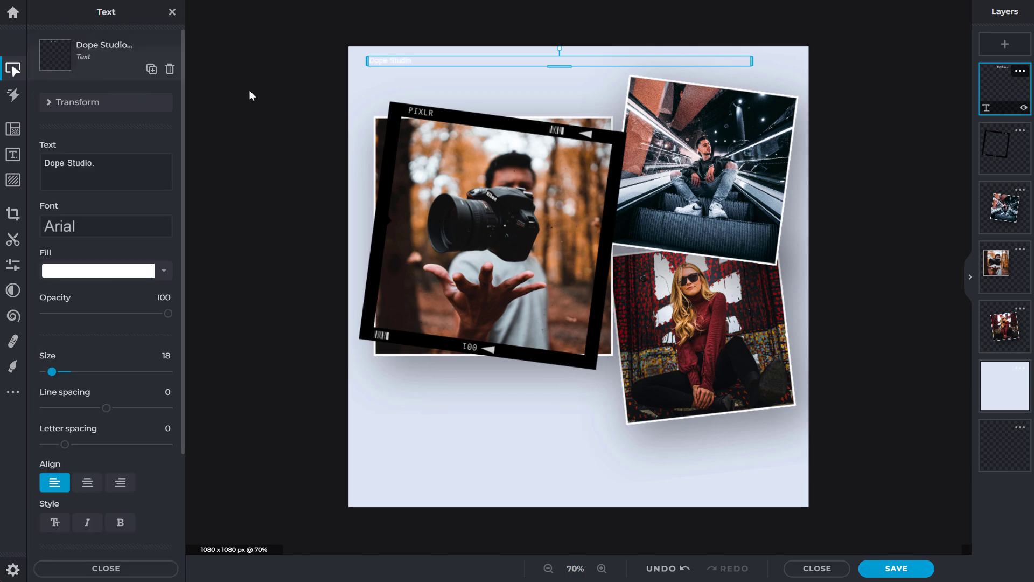
pyautogui.click(80, 278)
pyautogui.moveTo(48, 376); pyautogui.dragTo(8, 389)
pyautogui.click(8, 390)
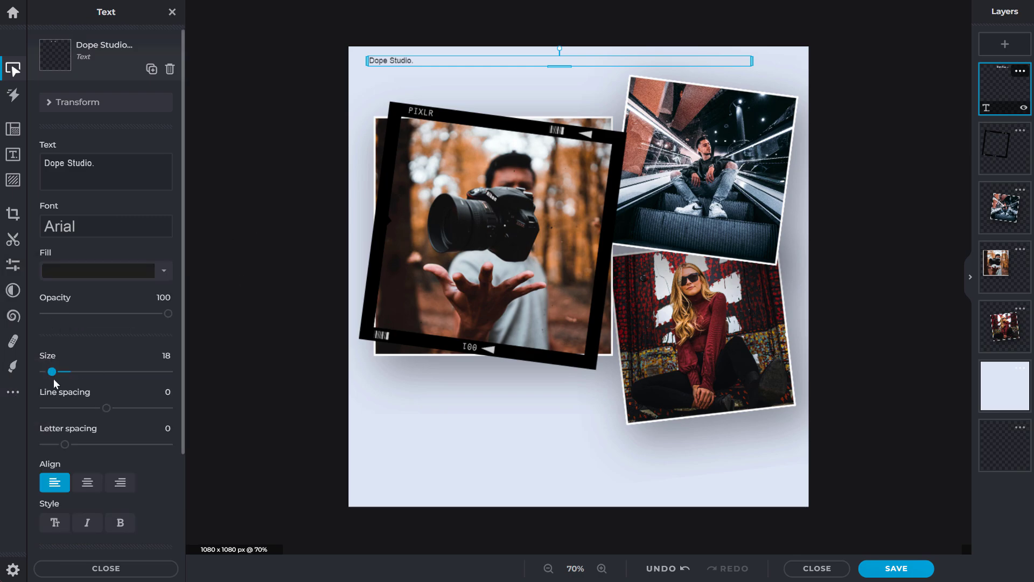
pyautogui.moveTo(56, 374); pyautogui.dragTo(60, 375)
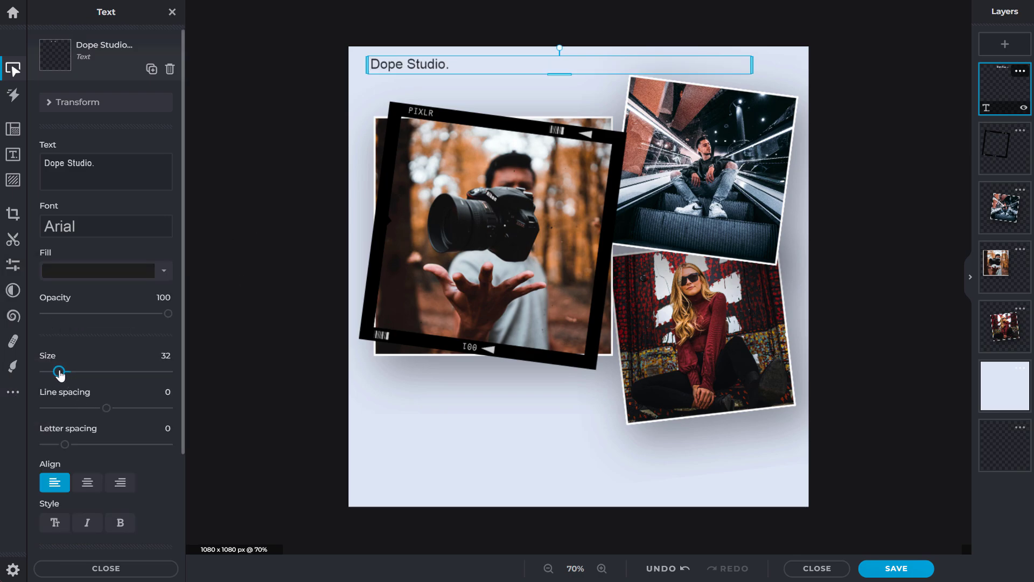
# - Nudge the 'Dope Studio.' heading slightly down and right above the camera photo
pyautogui.click(251, 277)
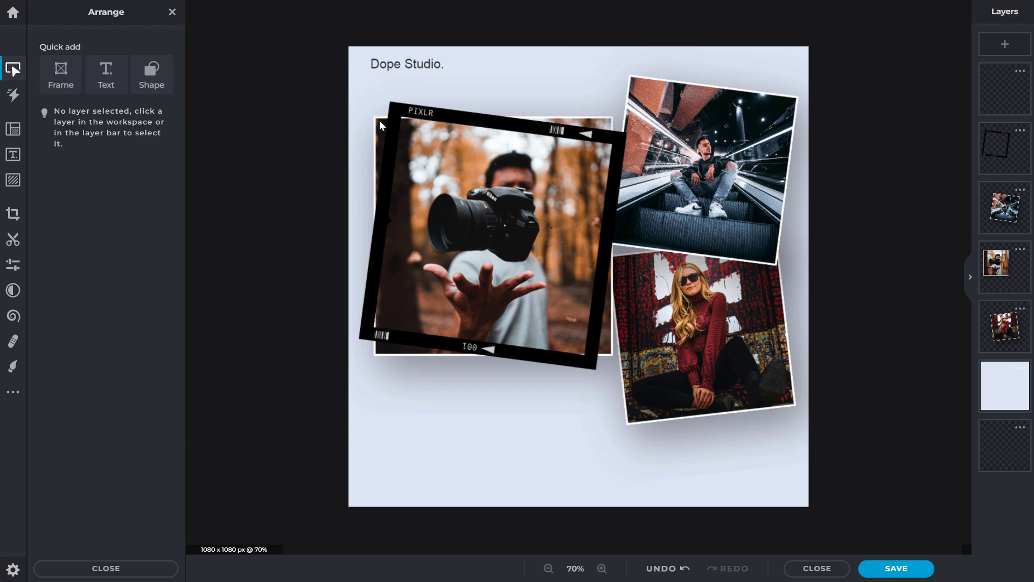
pyautogui.moveTo(419, 64); pyautogui.dragTo(428, 76)
pyautogui.click(250, 215)
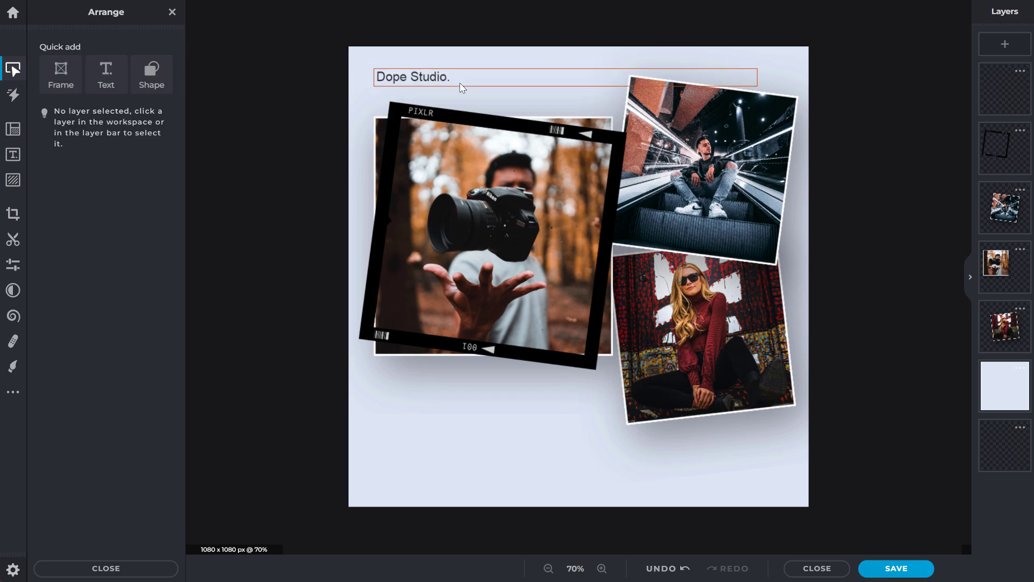
pyautogui.click(460, 85)
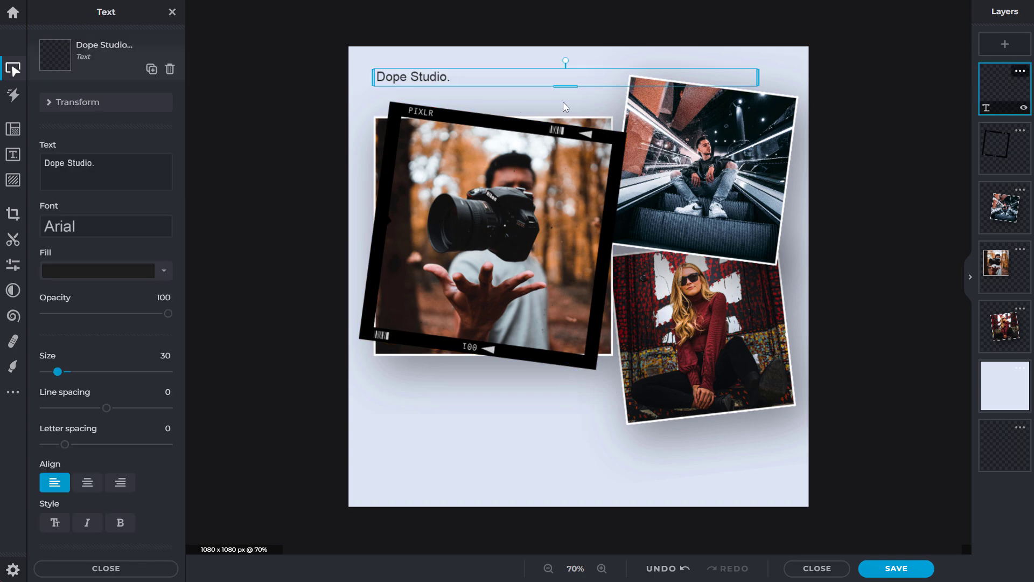
# - Duplicate the 'Dope Studio.' text below the photo and retype it as 'The Photography / Workshop.' at size 64
pyautogui.moveTo(563, 101); pyautogui.dragTo(427, 414)
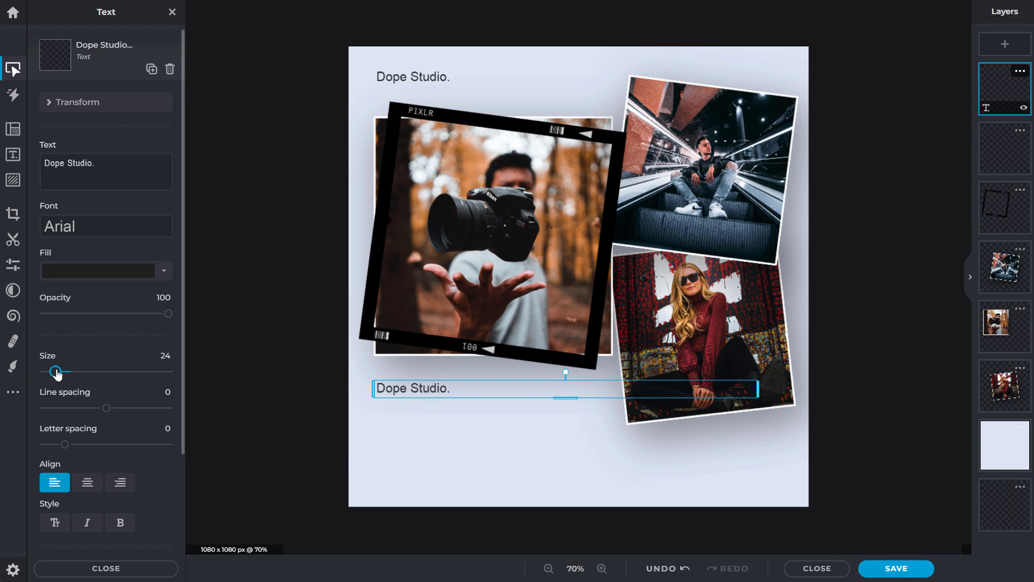
pyautogui.moveTo(59, 374); pyautogui.dragTo(88, 377)
pyautogui.doubleClick(413, 400)
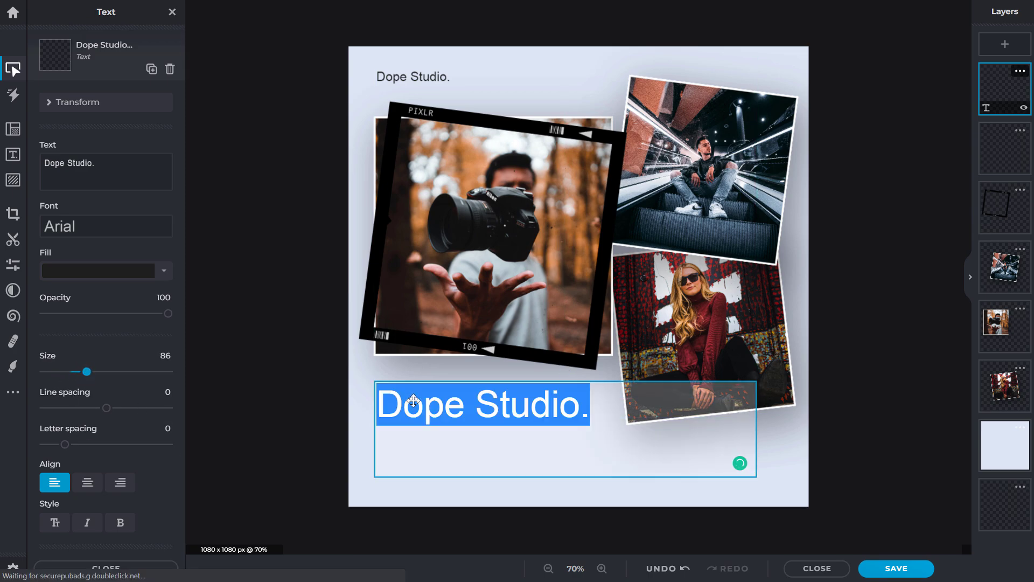
pyautogui.write('The Photography')
pyautogui.press('Return')
pyautogui.write('Workshop.')
pyautogui.moveTo(87, 384); pyautogui.dragTo(76, 384)
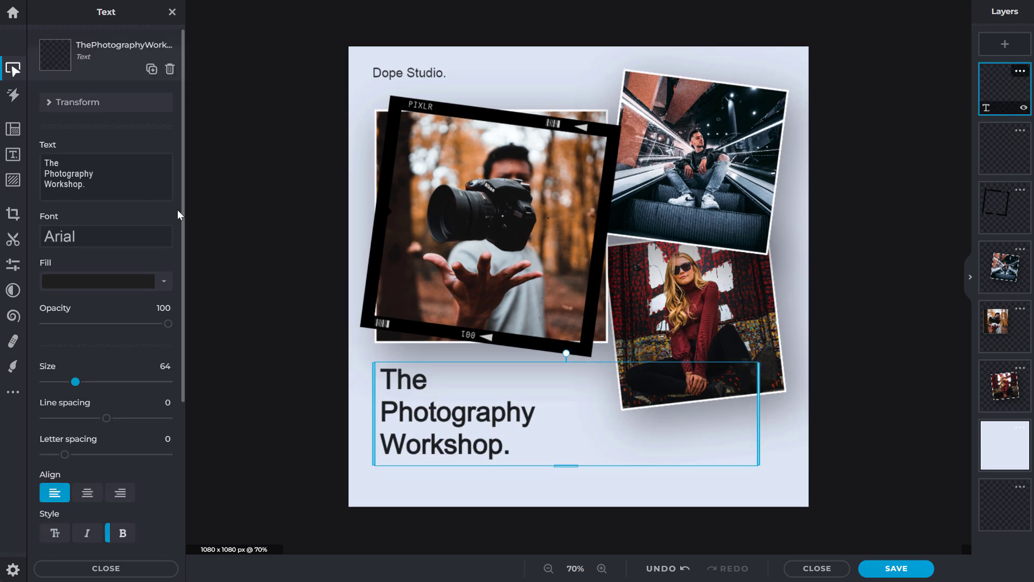
pyautogui.moveTo(185, 240); pyautogui.dragTo(184, 393)
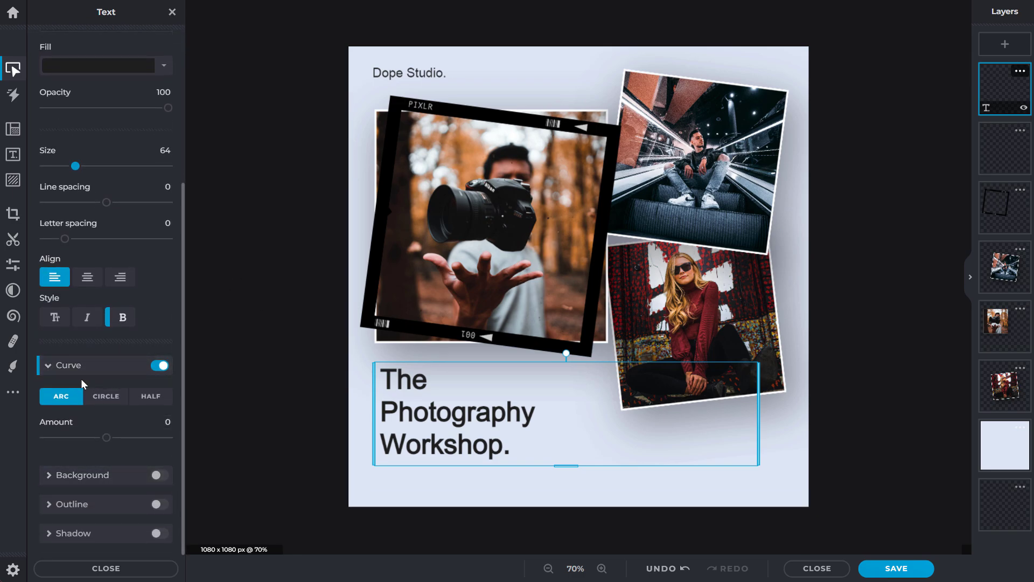
pyautogui.click(102, 396)
pyautogui.click(154, 398)
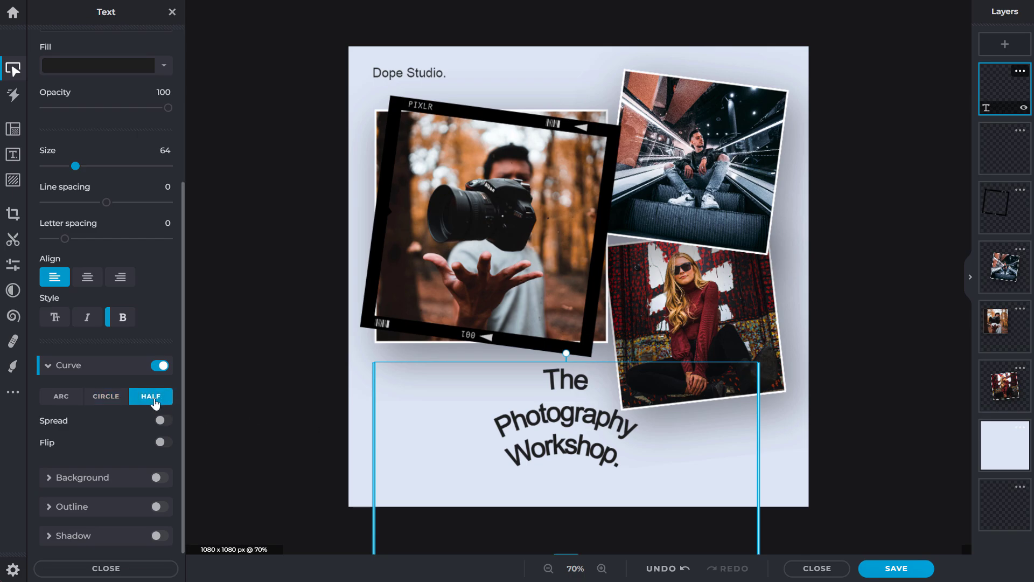
pyautogui.click(159, 366)
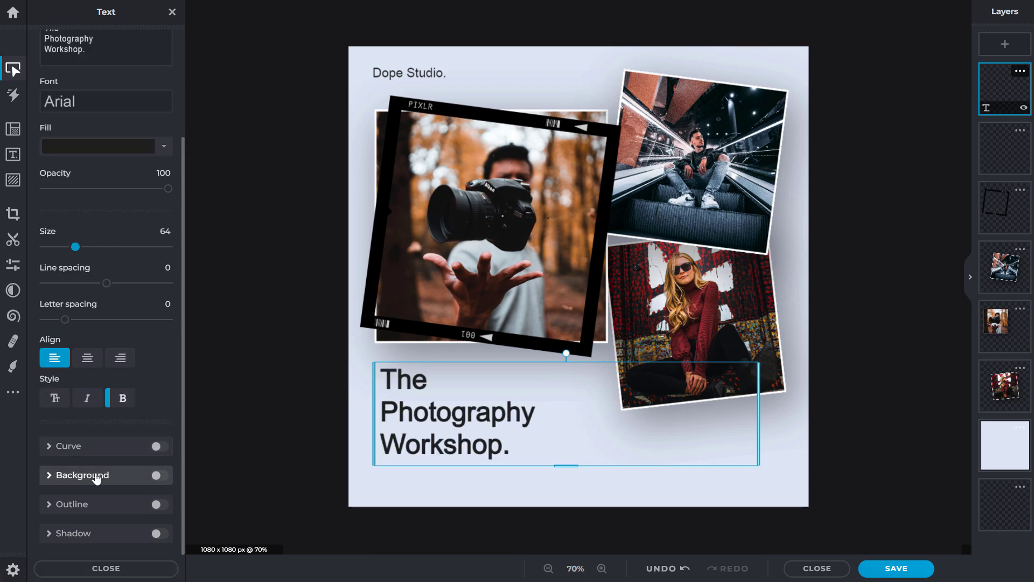
pyautogui.click(160, 476)
pyautogui.click(160, 476)
pyautogui.click(160, 505)
pyautogui.click(160, 505)
pyautogui.click(160, 534)
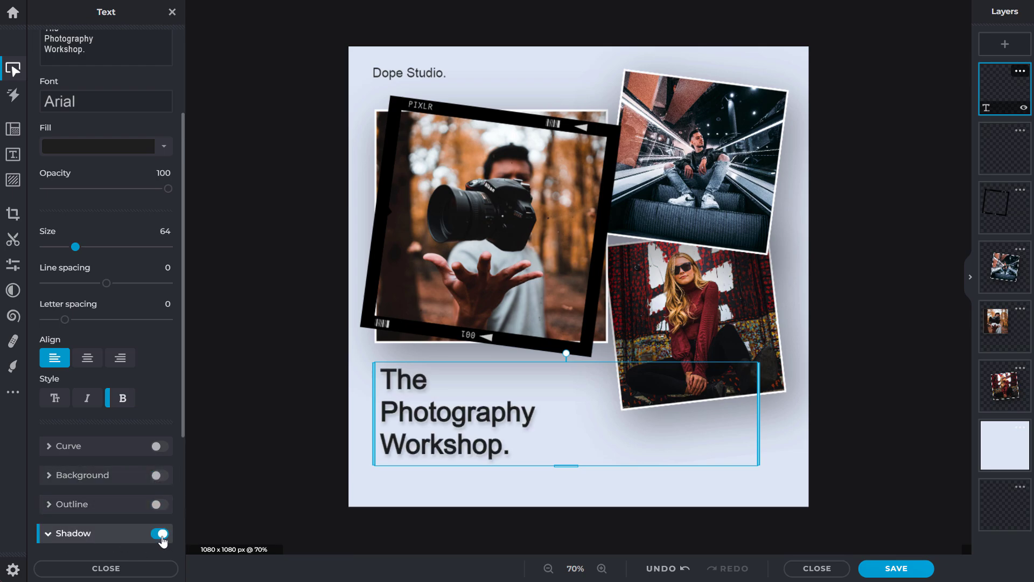
pyautogui.click(162, 537)
pyautogui.click(240, 418)
pyautogui.click(406, 425)
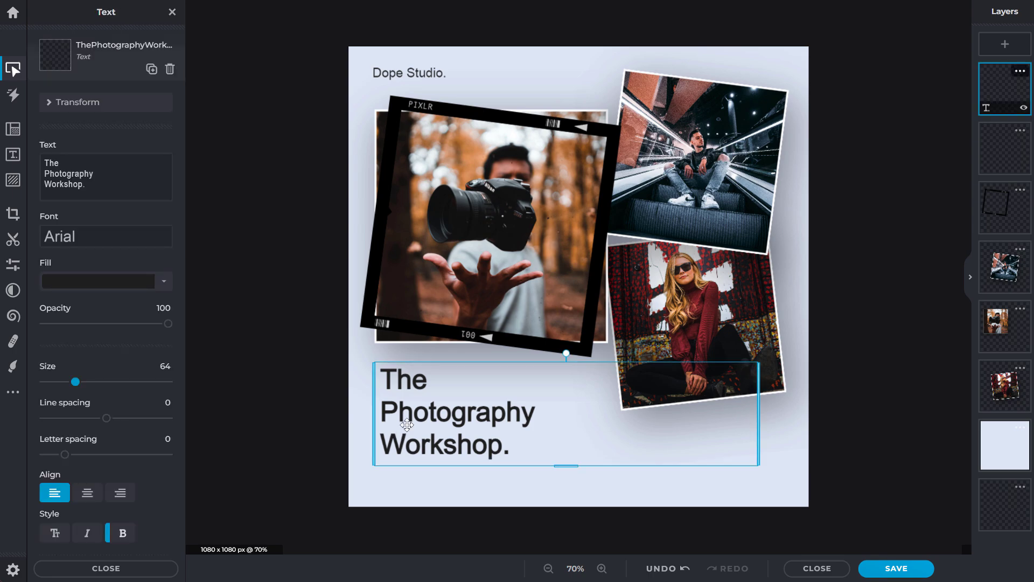
# - Copy the paragraph from Notepad and paste it into a duplicated text layer below the heading
pyautogui.click(301, 338)
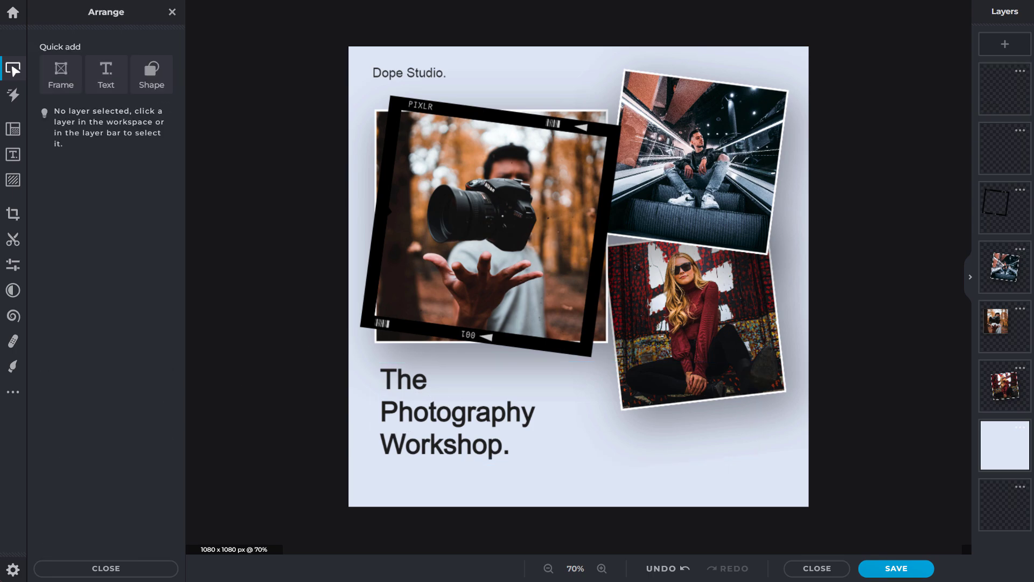
pyautogui.hotkey('alt', 'Tab')
pyautogui.hotkey('ctrl', 'a')
pyautogui.hotkey('ctrl', 'c')
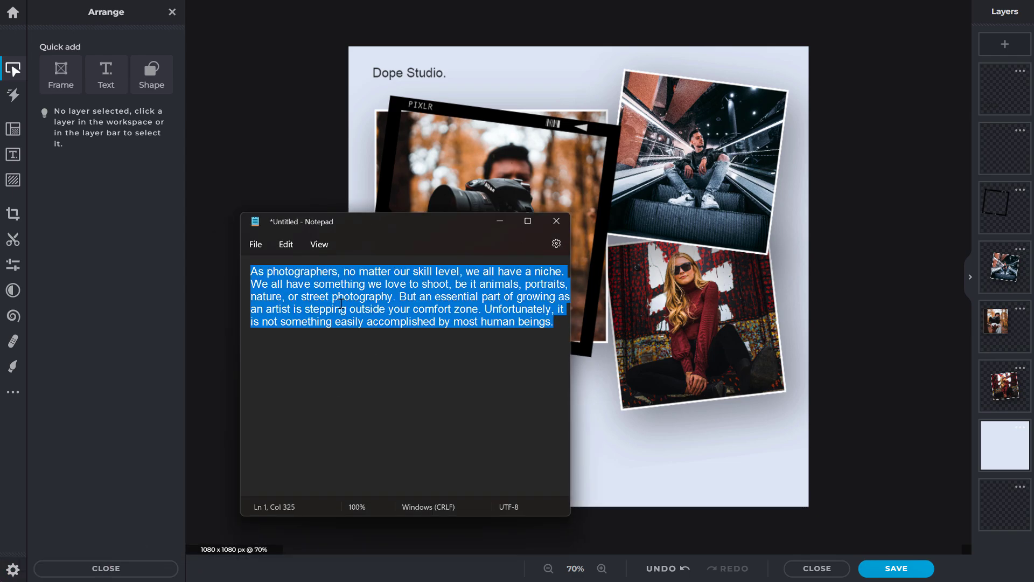
pyautogui.moveTo(427, 231); pyautogui.dragTo(413, 243)
pyautogui.hotkey('alt', 'Tab')
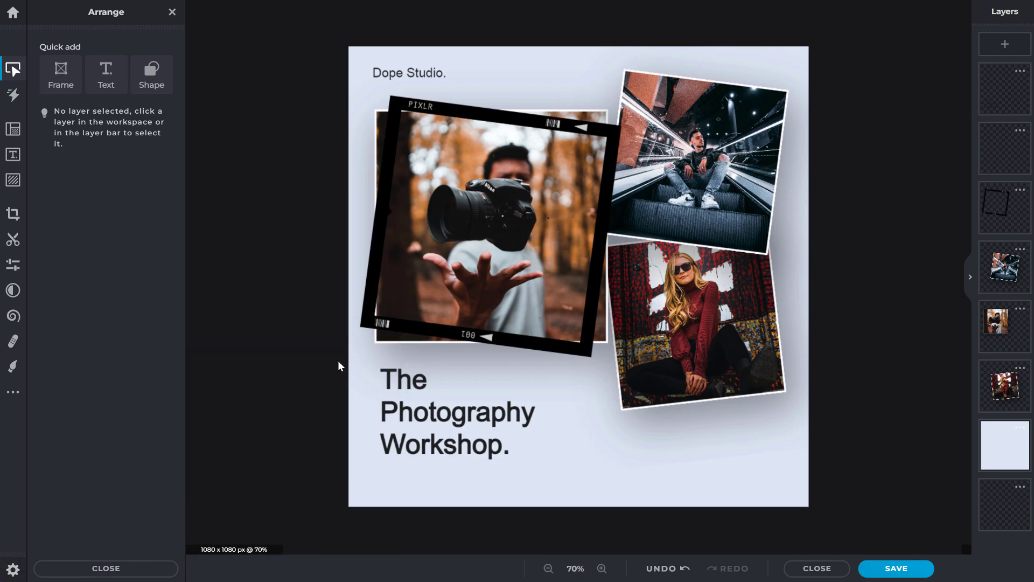
pyautogui.click(429, 73)
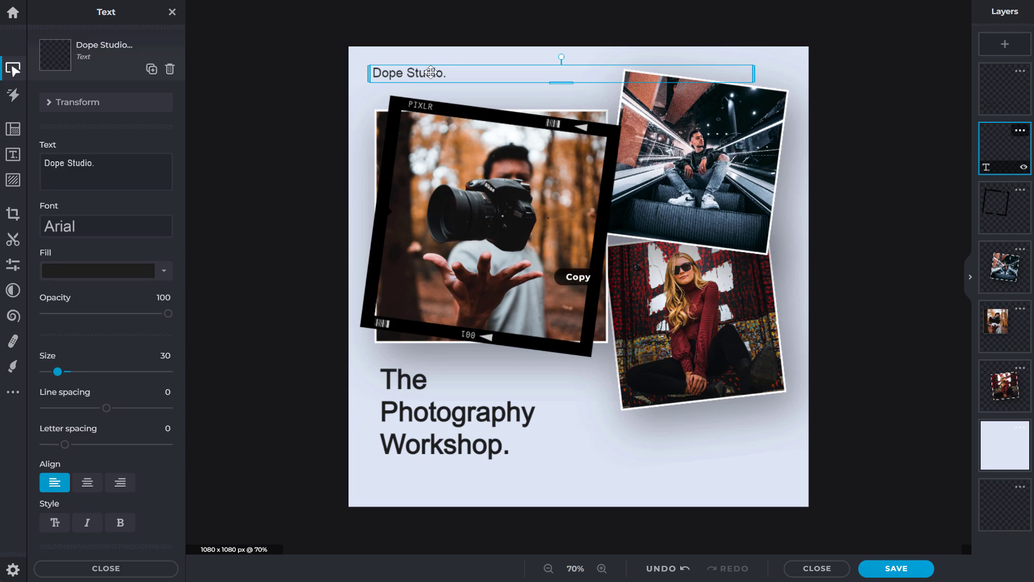
pyautogui.hotkey('ctrl', 'v')
pyautogui.moveTo(431, 77); pyautogui.dragTo(432, 484)
pyautogui.doubleClick(431, 483)
pyautogui.hotkey('ctrl', 'v')
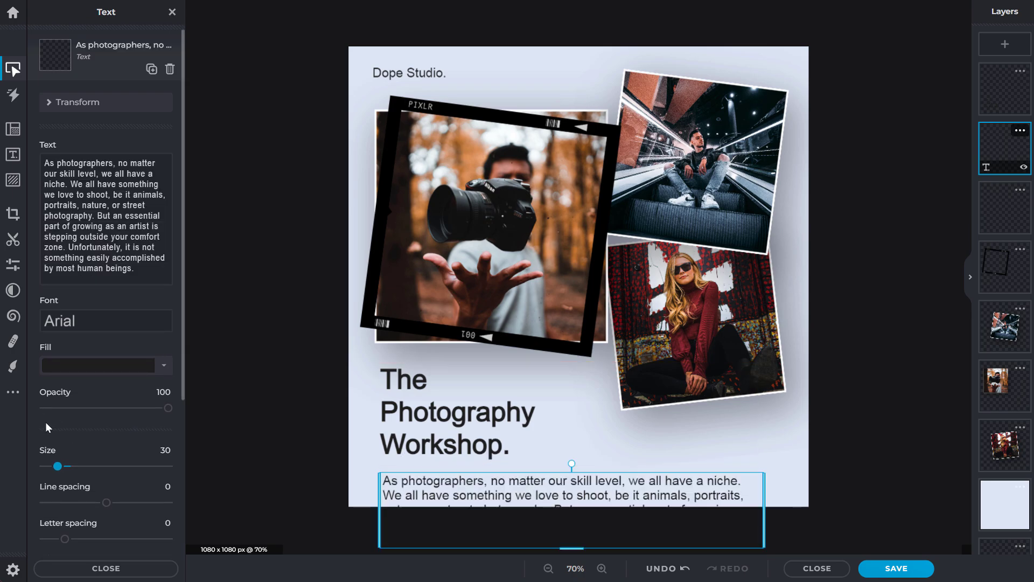
# - Widen the paragraph's text box and set its size to 12
pyautogui.moveTo(58, 467); pyautogui.dragTo(51, 466)
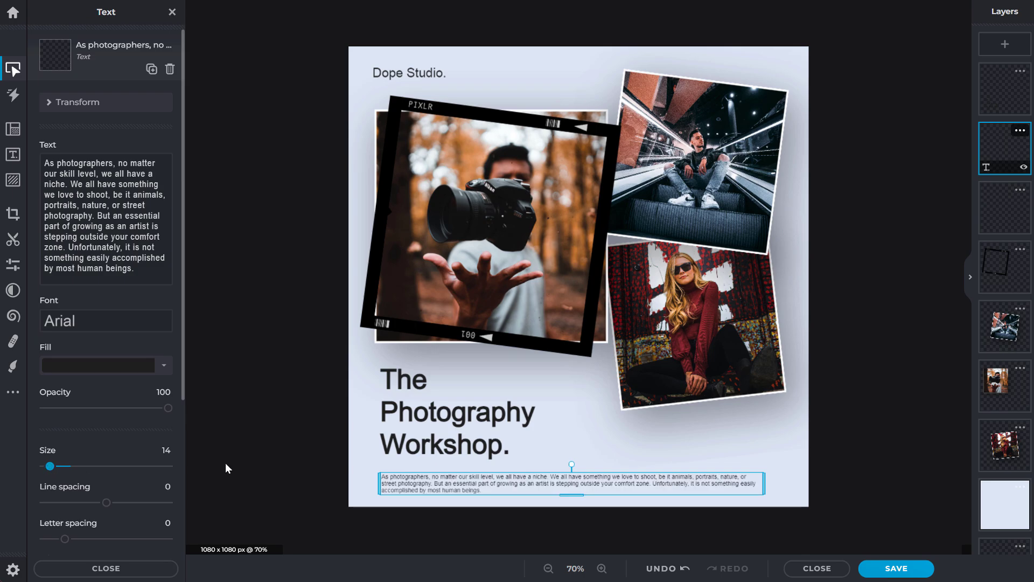
pyautogui.moveTo(107, 504); pyautogui.dragTo(115, 504)
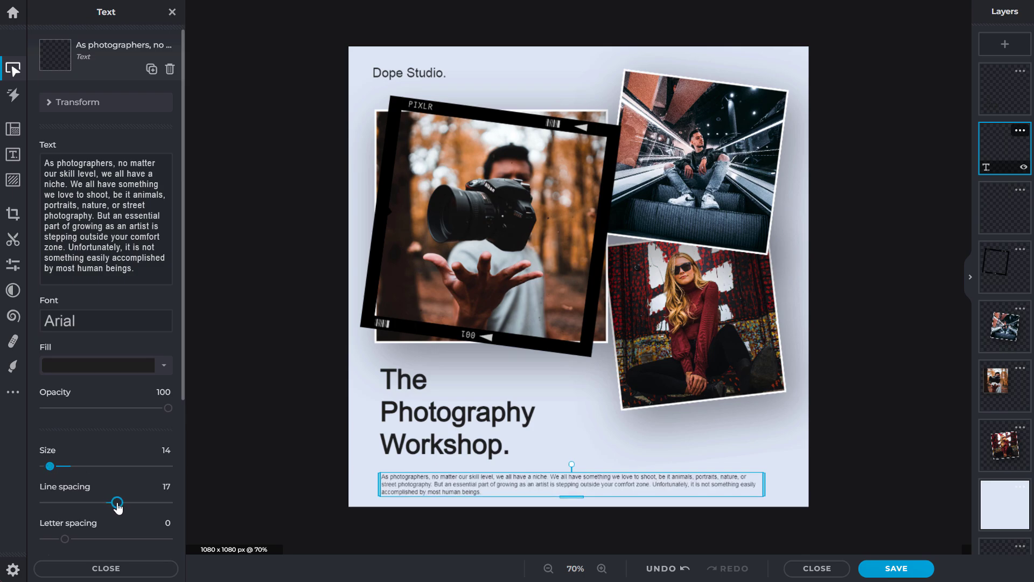
pyautogui.scroll(-4, 118, 485)
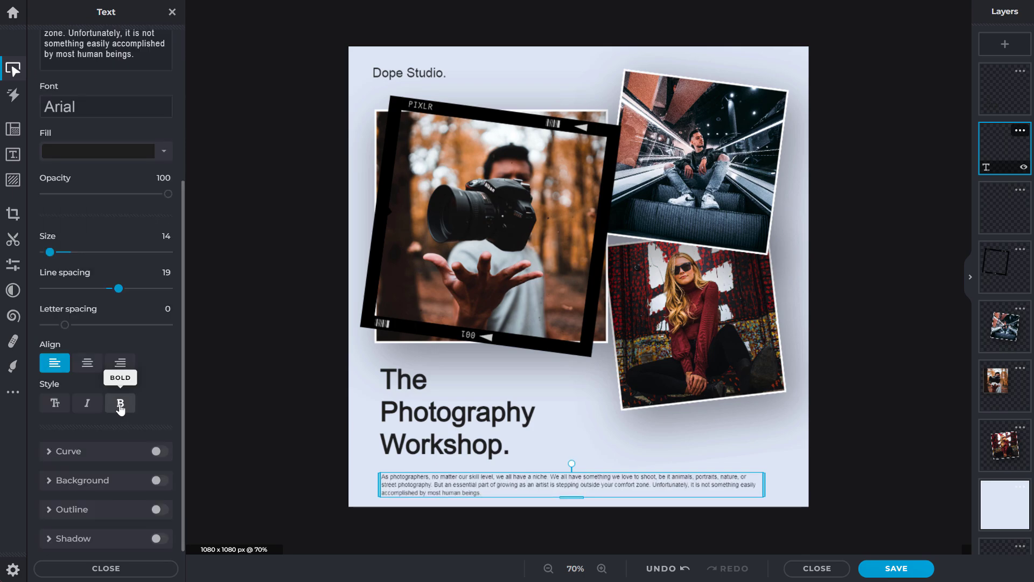
pyautogui.click(314, 439)
pyautogui.click(667, 483)
pyautogui.moveTo(765, 487); pyautogui.dragTo(787, 485)
pyautogui.click(165, 450)
pyautogui.write('12')
pyautogui.press('Return')
# - Raise the paragraph's line spacing to 48 and nudge the paragraph and heading into alignment
pyautogui.moveTo(118, 502); pyautogui.dragTo(138, 504)
pyautogui.click(279, 481)
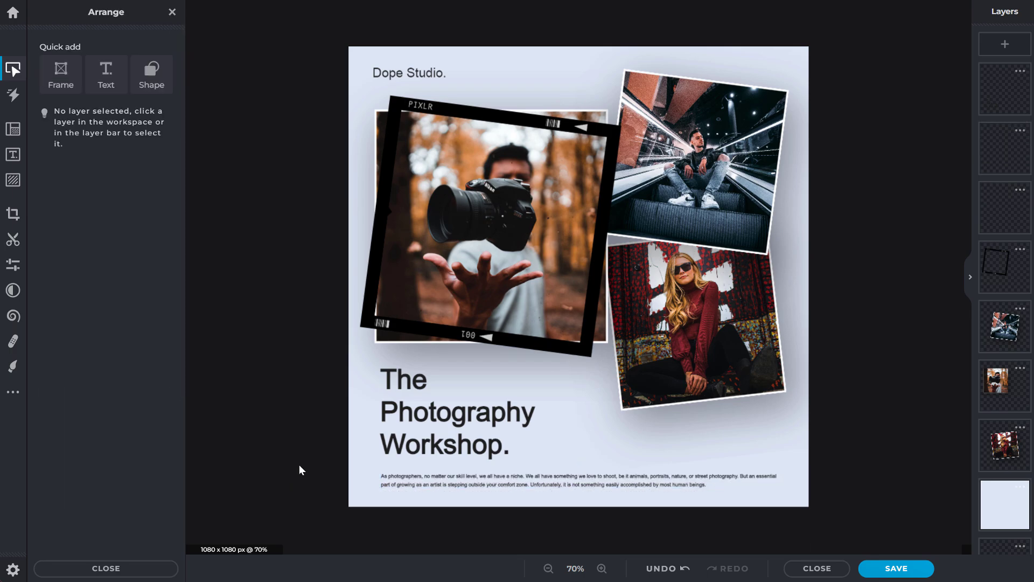
pyautogui.click(424, 481)
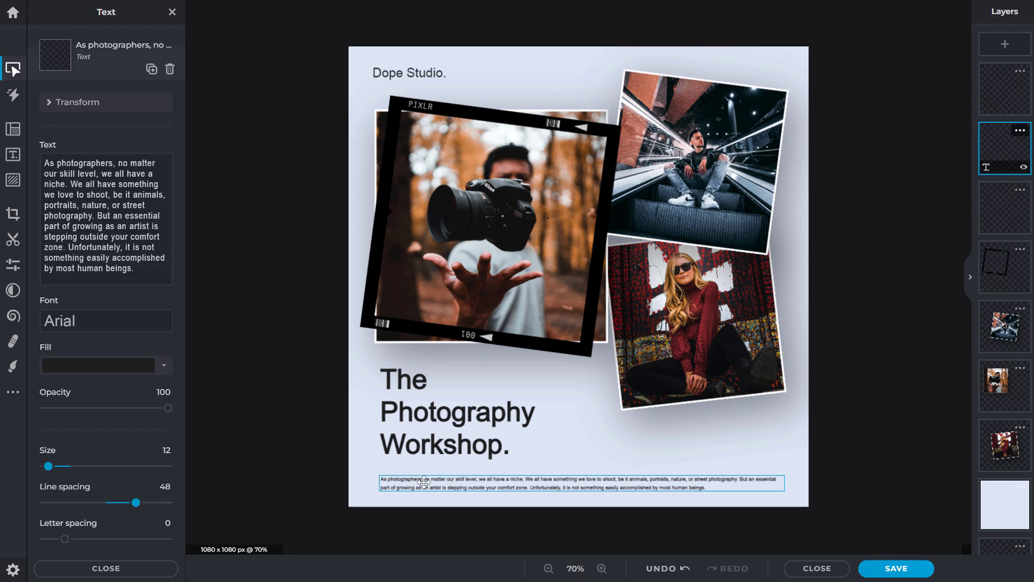
pyautogui.moveTo(424, 481); pyautogui.dragTo(420, 481)
pyautogui.click(278, 395)
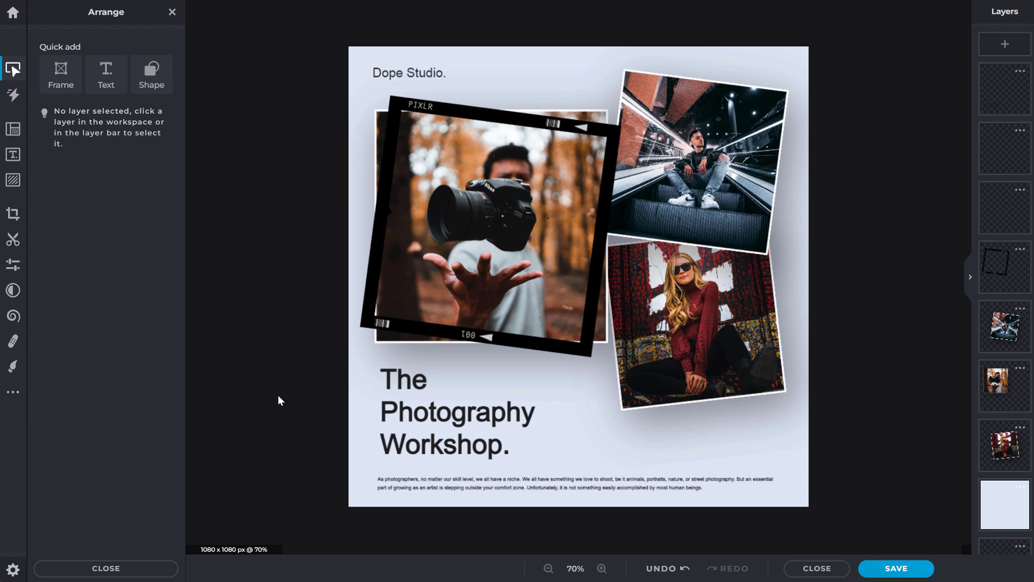
pyautogui.moveTo(393, 385); pyautogui.dragTo(396, 379)
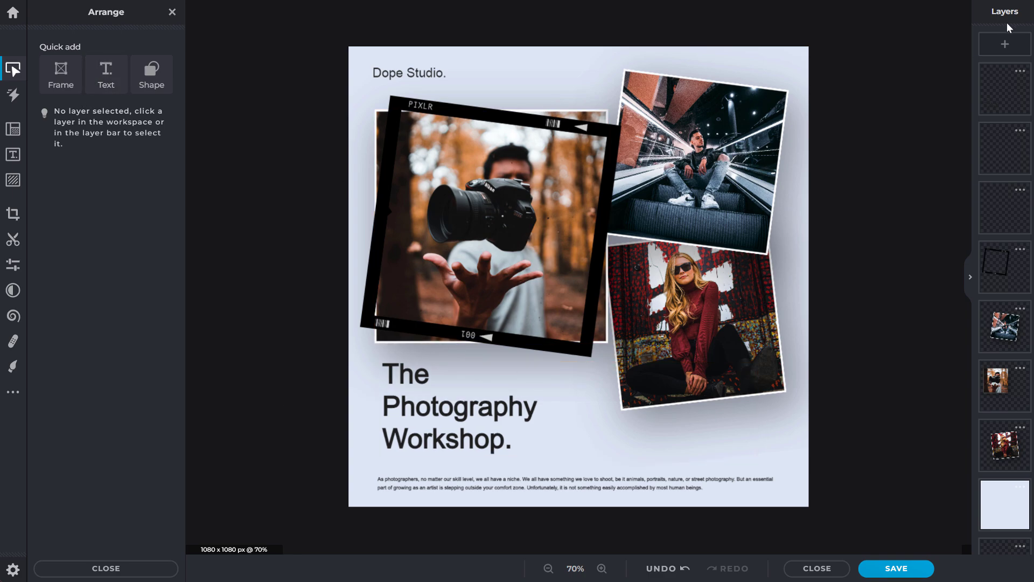
# - Add a rectangle shaped into a thin line above the paragraph with a bright yellow fill
pyautogui.click(1003, 45)
pyautogui.click(719, 293)
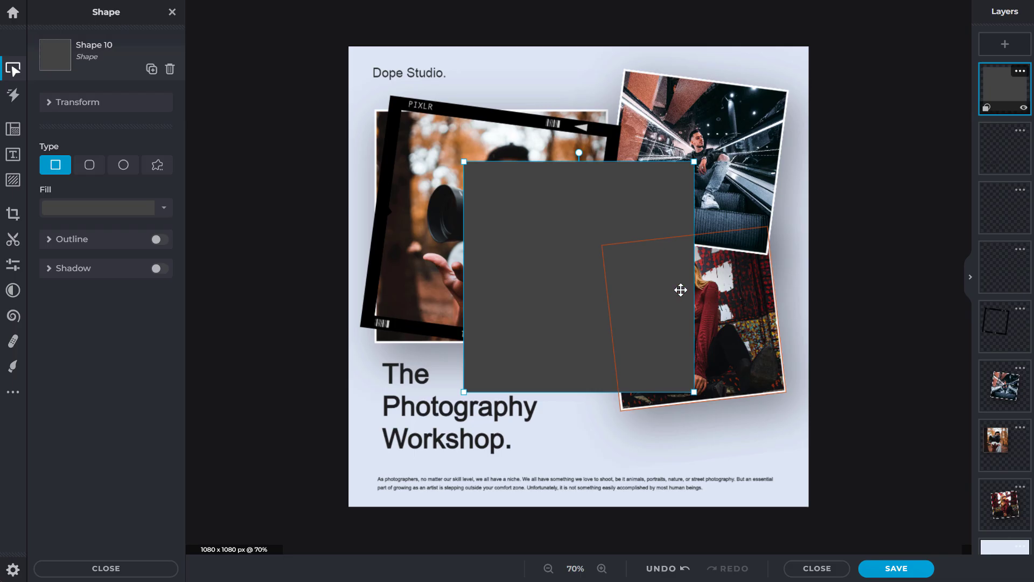
pyautogui.moveTo(693, 161); pyautogui.dragTo(647, 462)
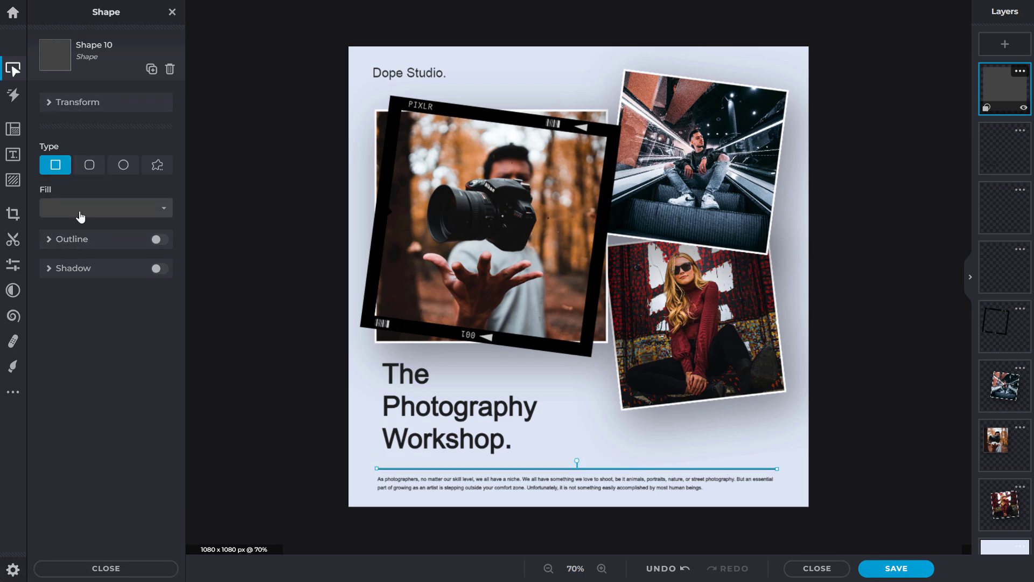
pyautogui.click(100, 208)
pyautogui.click(50, 409)
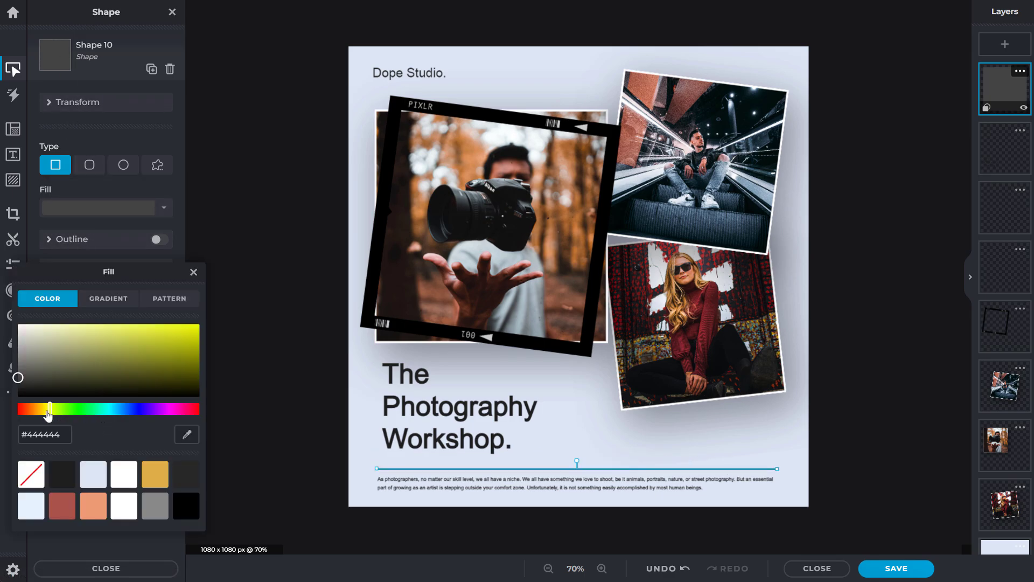
pyautogui.click(42, 410)
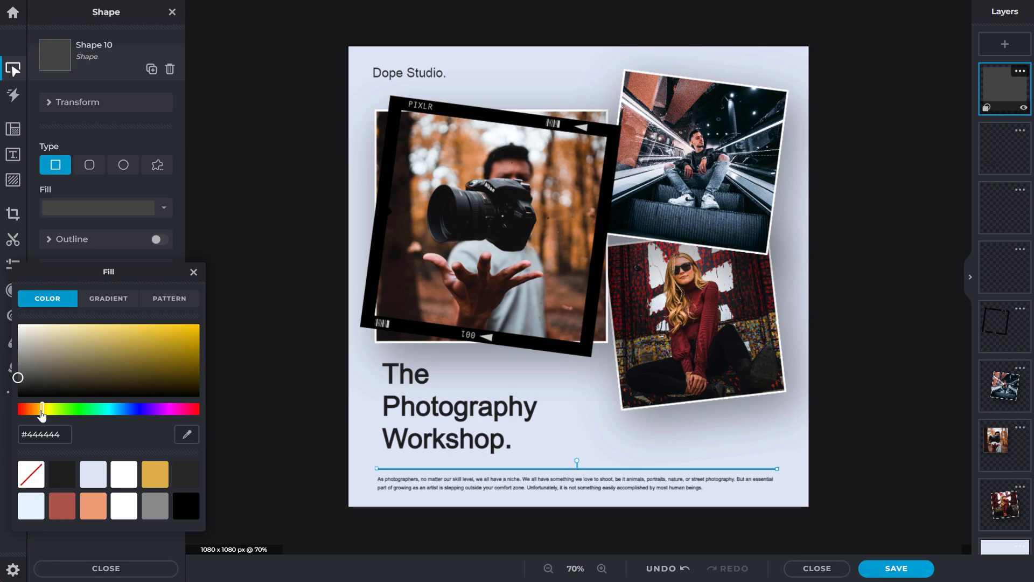
pyautogui.moveTo(197, 326); pyautogui.dragTo(205, 325)
pyautogui.click(273, 378)
pyautogui.click(273, 379)
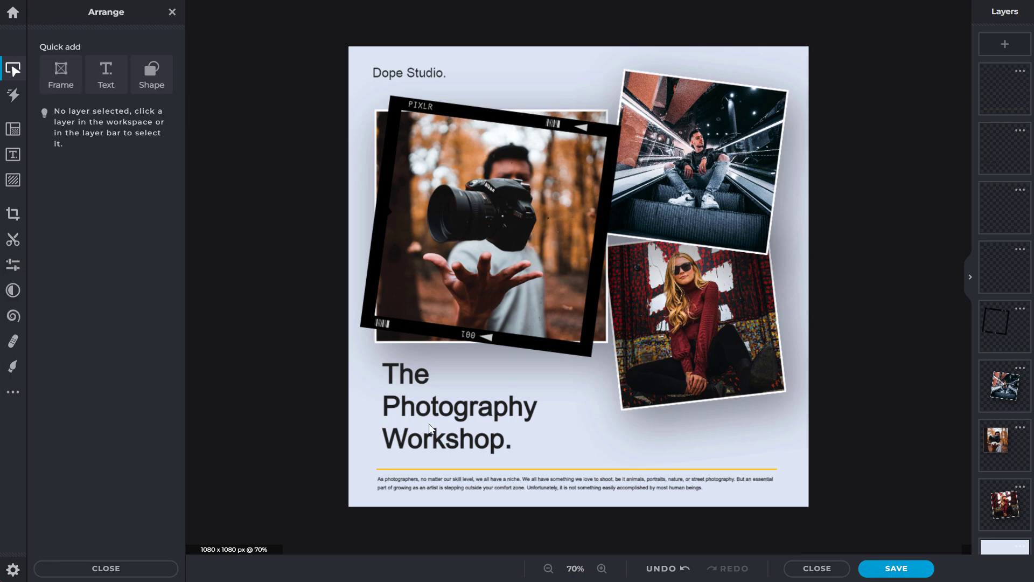
# - Change the line's fill colour to a deep orange
pyautogui.click(451, 463)
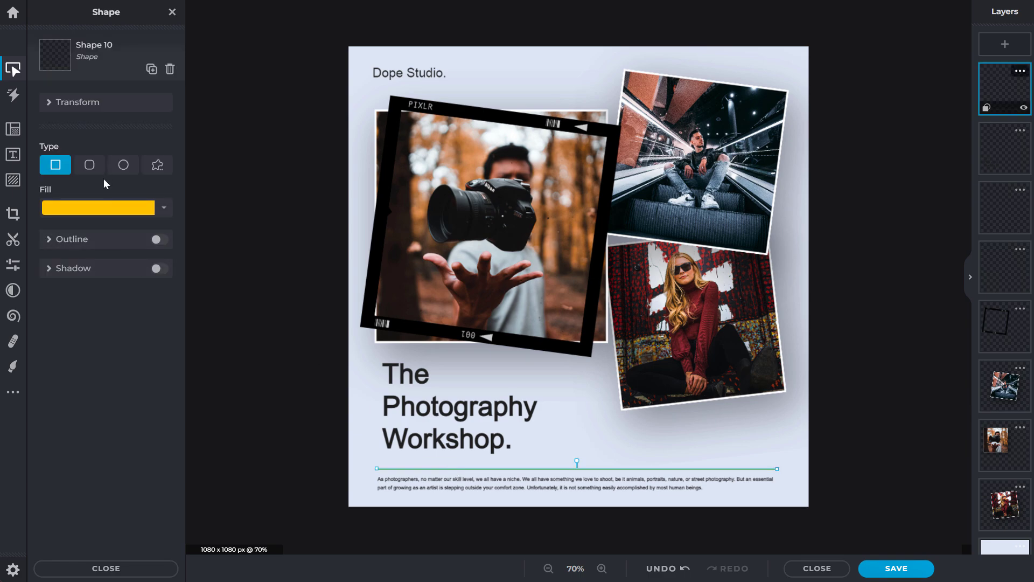
pyautogui.click(106, 207)
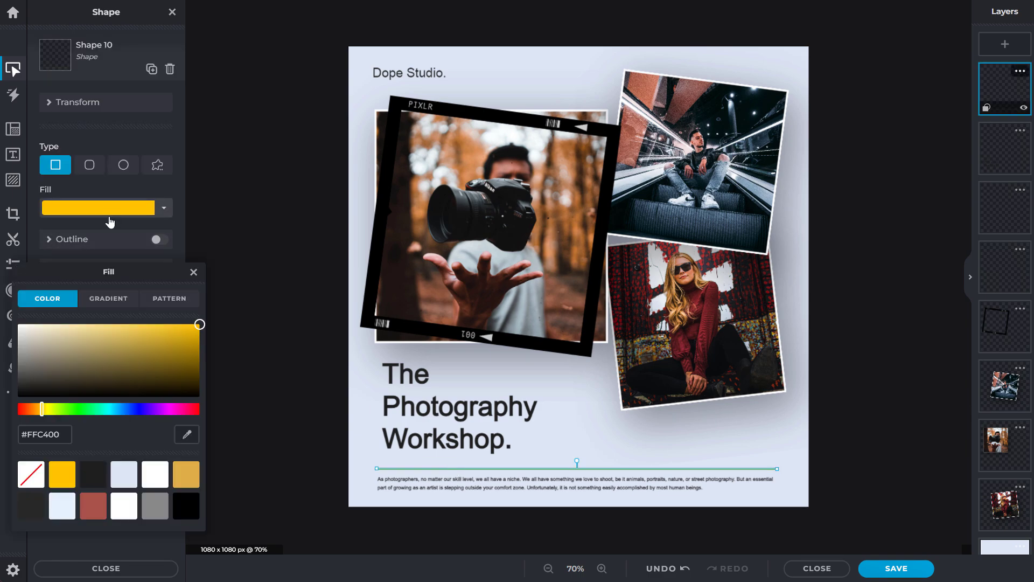
pyautogui.click(35, 410)
pyautogui.click(181, 339)
pyautogui.click(318, 456)
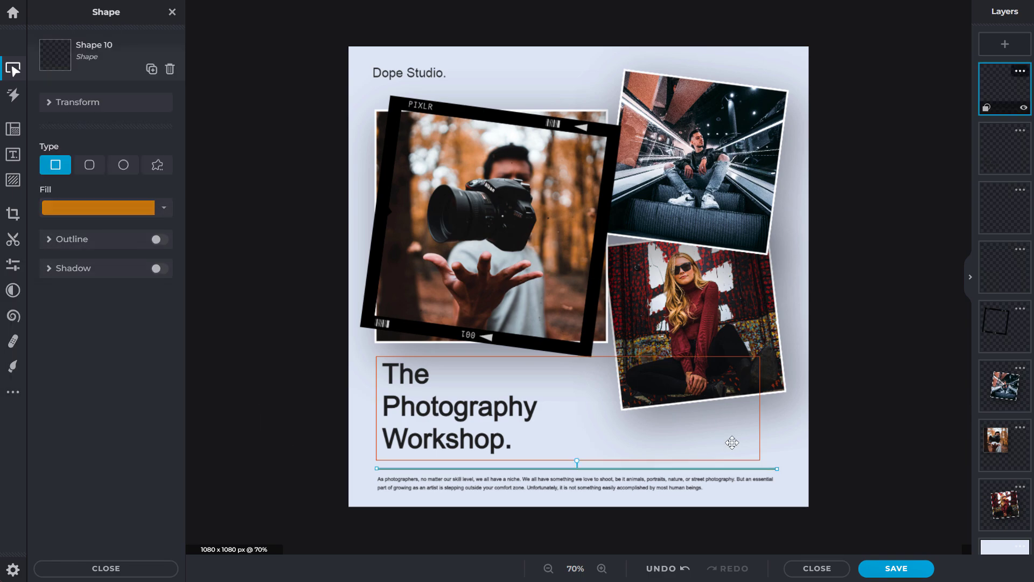
pyautogui.click(755, 458)
pyautogui.click(755, 468)
# - Copy the orange line and place the duplicate beneath the paragraph, undoing an accidental rotation
pyautogui.hotkey('ctrl', 'c')
pyautogui.hotkey('ctrl', 'v')
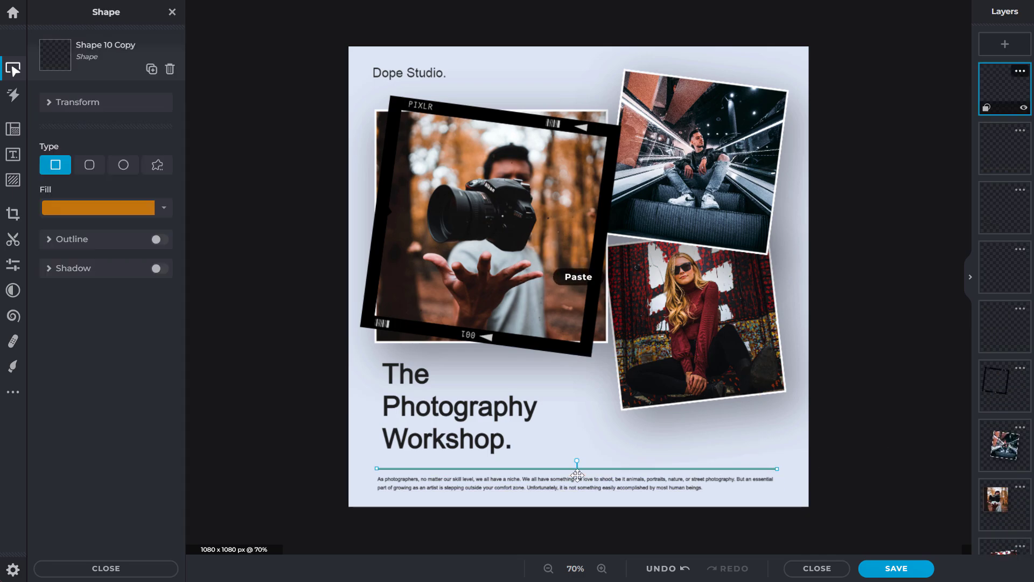
pyautogui.moveTo(577, 462); pyautogui.dragTo(594, 496)
pyautogui.hotkey('ctrl', 'z')
pyautogui.click(886, 427)
pyautogui.scroll(1, 809, 338)
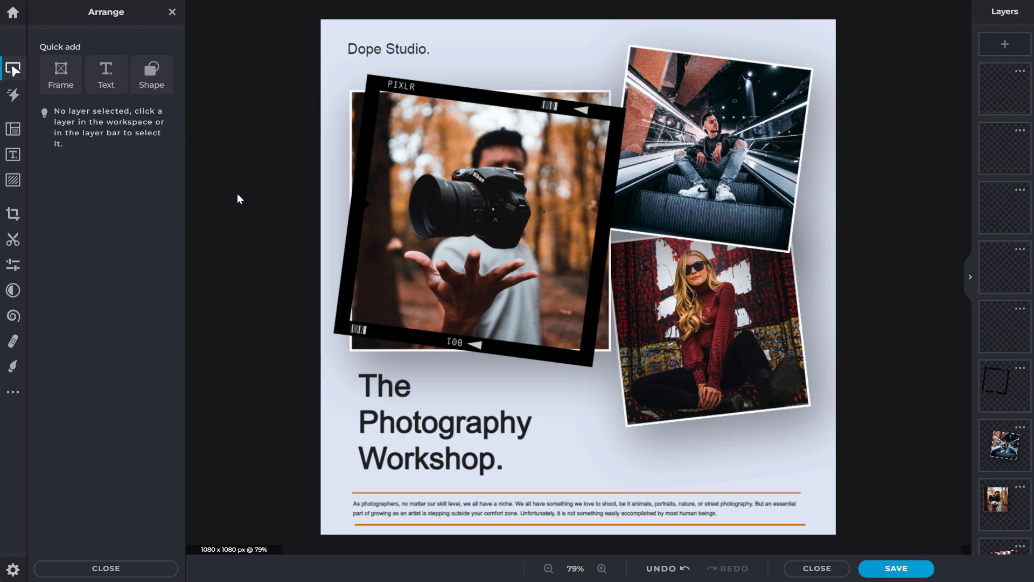
# - Add camera-male-man-1647221 as an image layer, shrink it and centre it on the canvas
pyautogui.click(1005, 44)
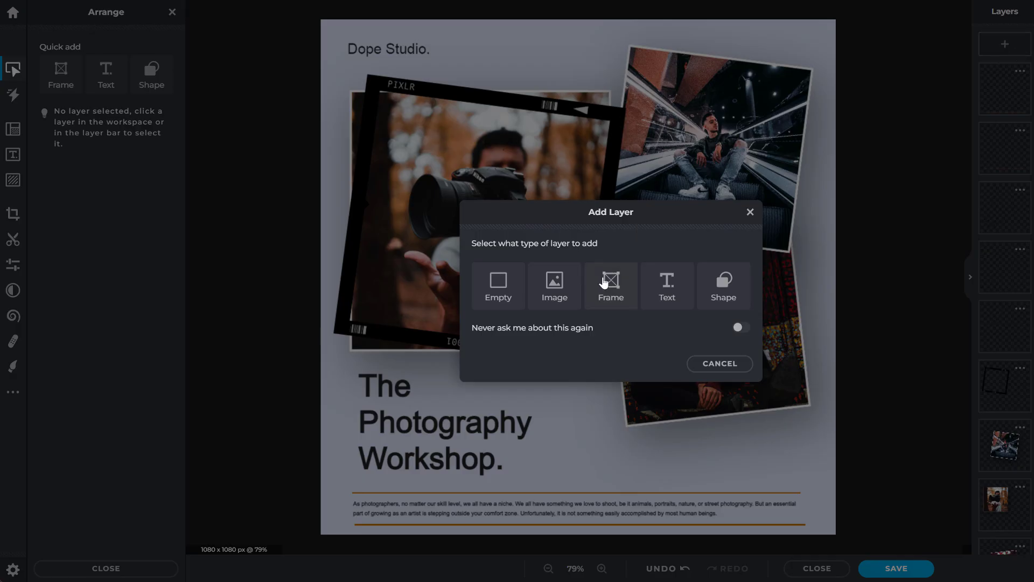
pyautogui.click(567, 289)
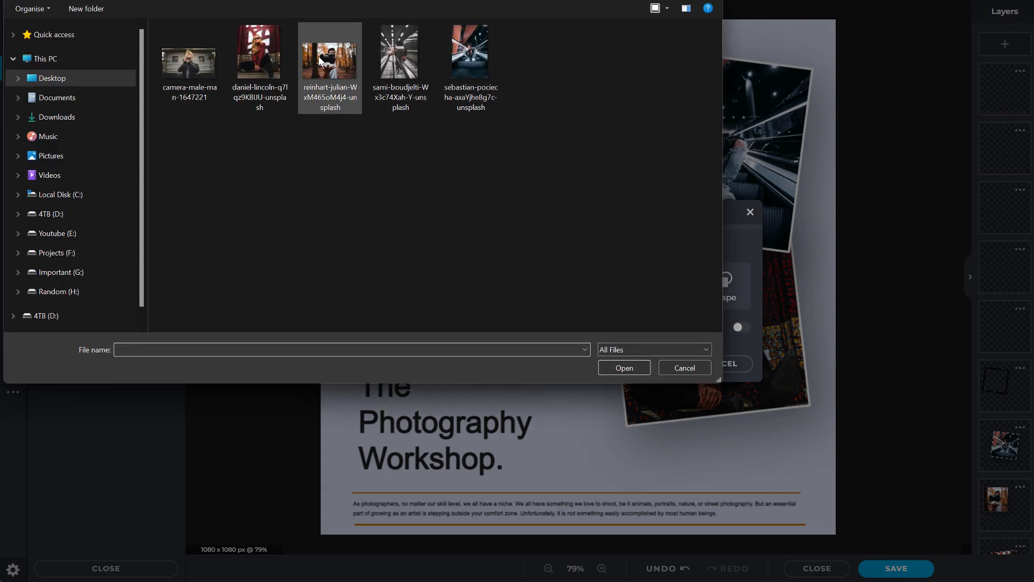
pyautogui.doubleClick(189, 70)
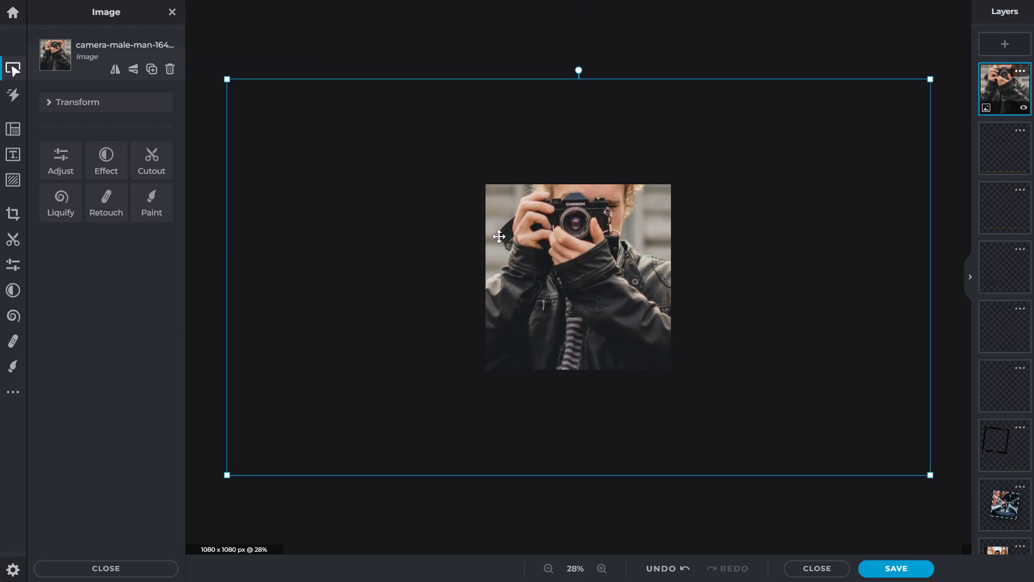
pyautogui.moveTo(226, 79); pyautogui.dragTo(654, 193)
pyautogui.moveTo(730, 377); pyautogui.dragTo(516, 271)
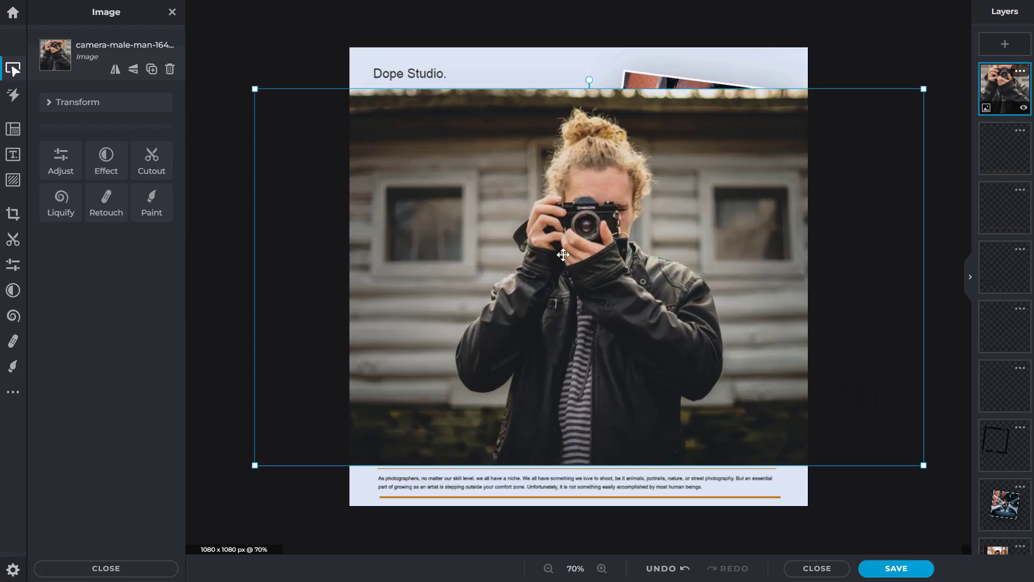
# - Raise the photo's vibrance to 5 in the Adjust settings
pyautogui.click(65, 161)
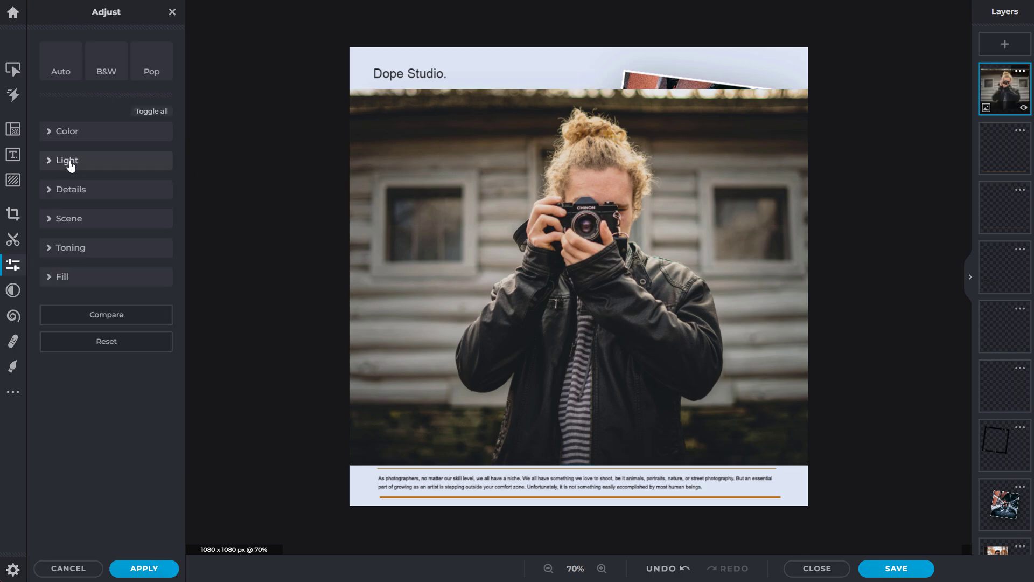
pyautogui.click(60, 133)
pyautogui.moveTo(106, 179); pyautogui.dragTo(111, 183)
pyautogui.click(38, 134)
pyautogui.press('Return')
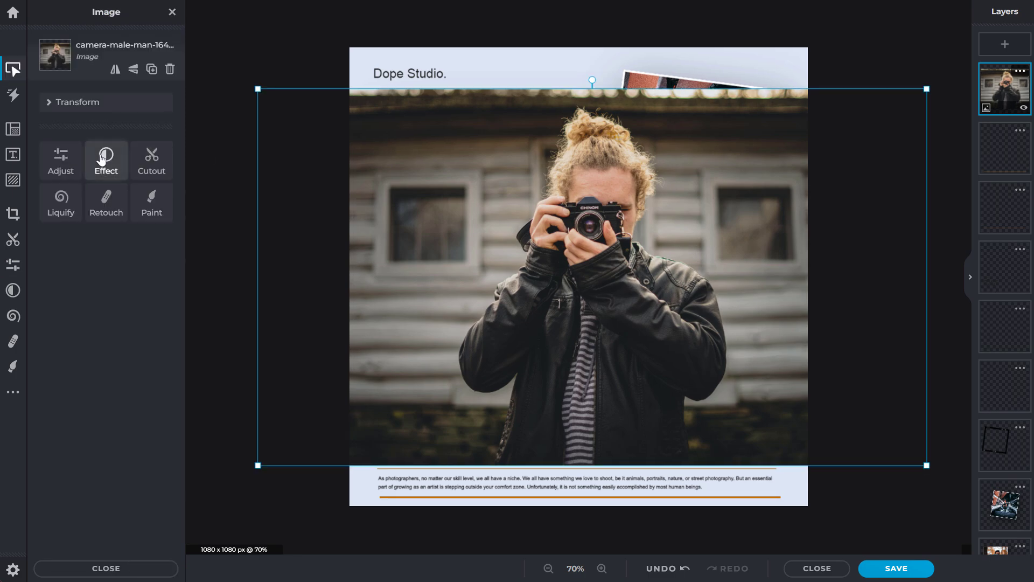
# - Try the Portrait and Clementine filters on the photo, then remove the filter
pyautogui.click(110, 163)
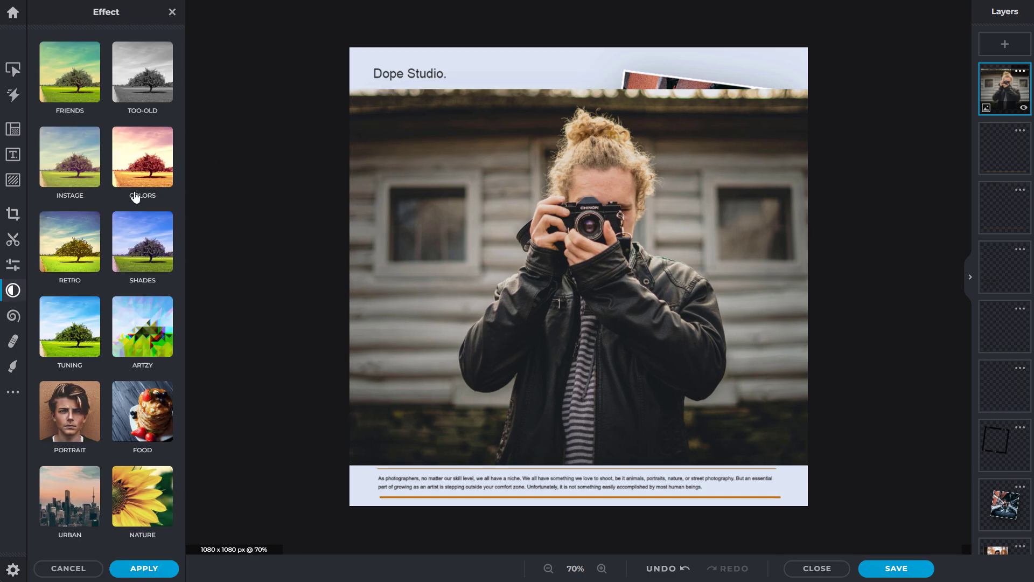
pyautogui.click(66, 408)
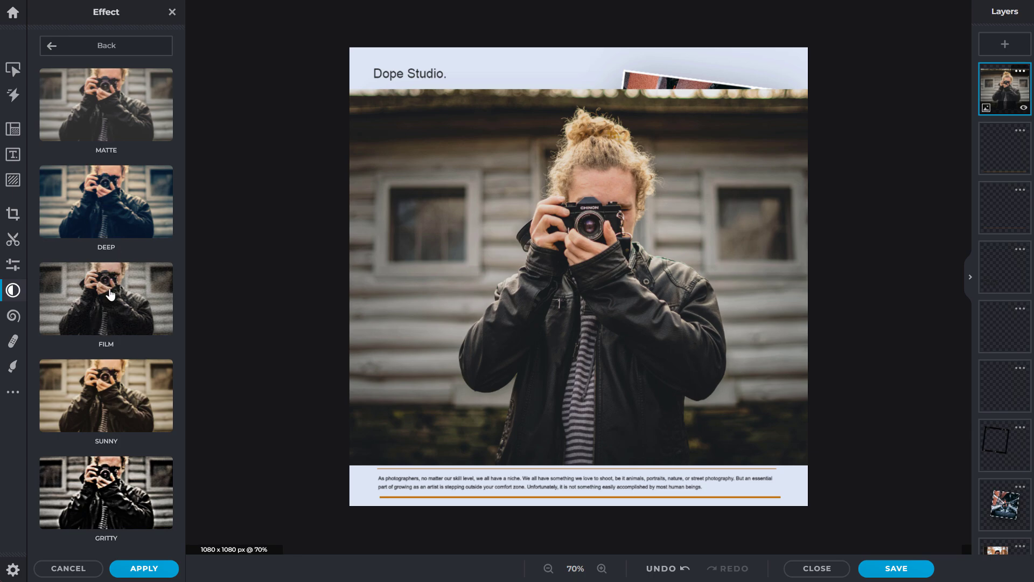
pyautogui.click(59, 45)
pyautogui.click(75, 216)
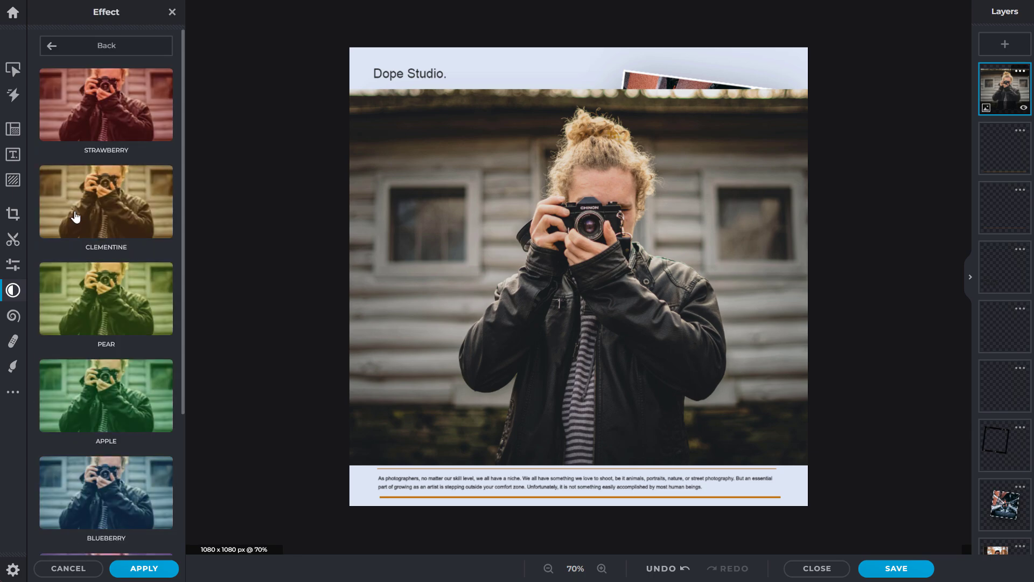
pyautogui.click(108, 221)
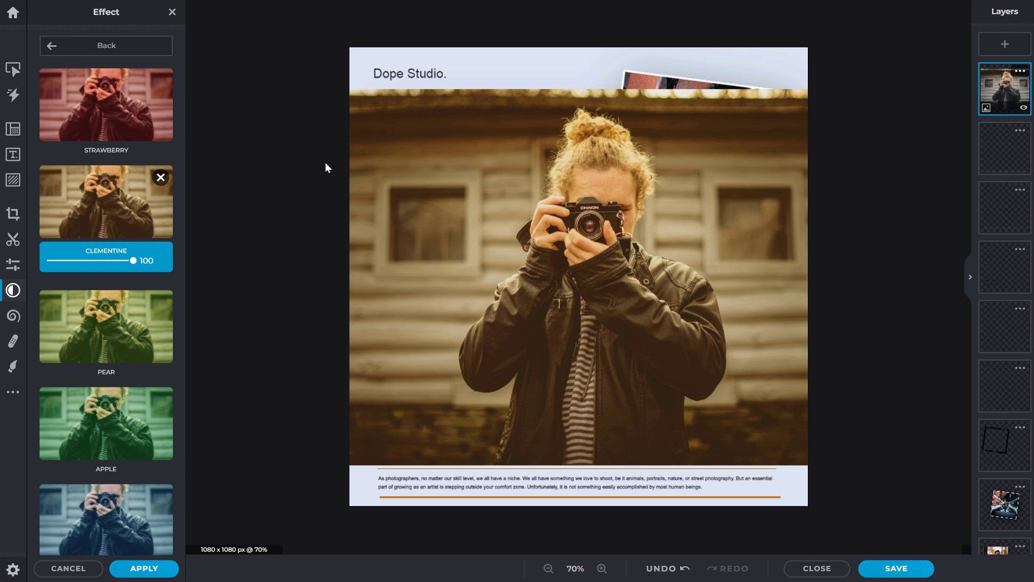
pyautogui.click(60, 48)
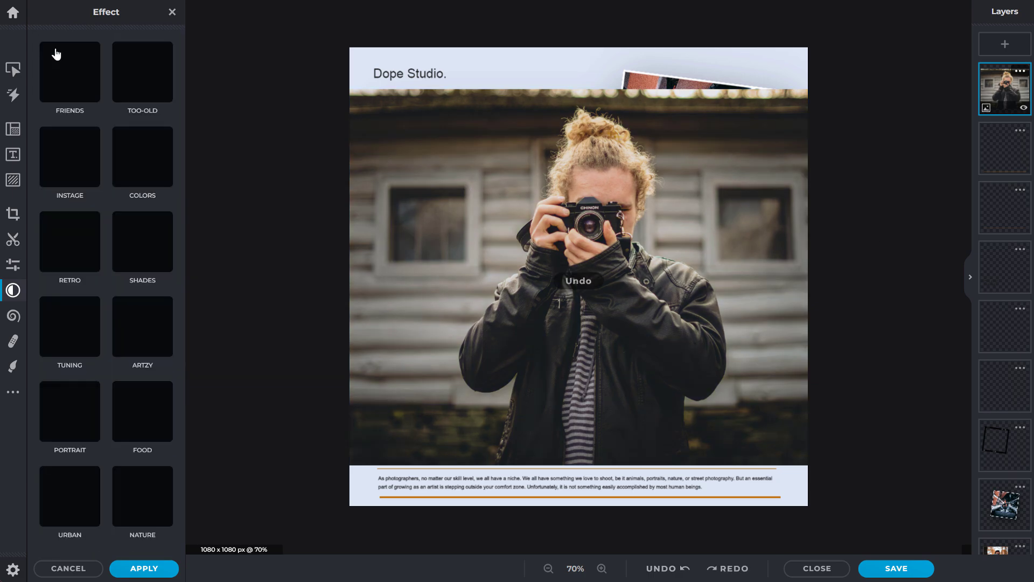
# - Twirl the face area with Liquify at 290px brush and 78% strength, then discard it
pyautogui.click(172, 11)
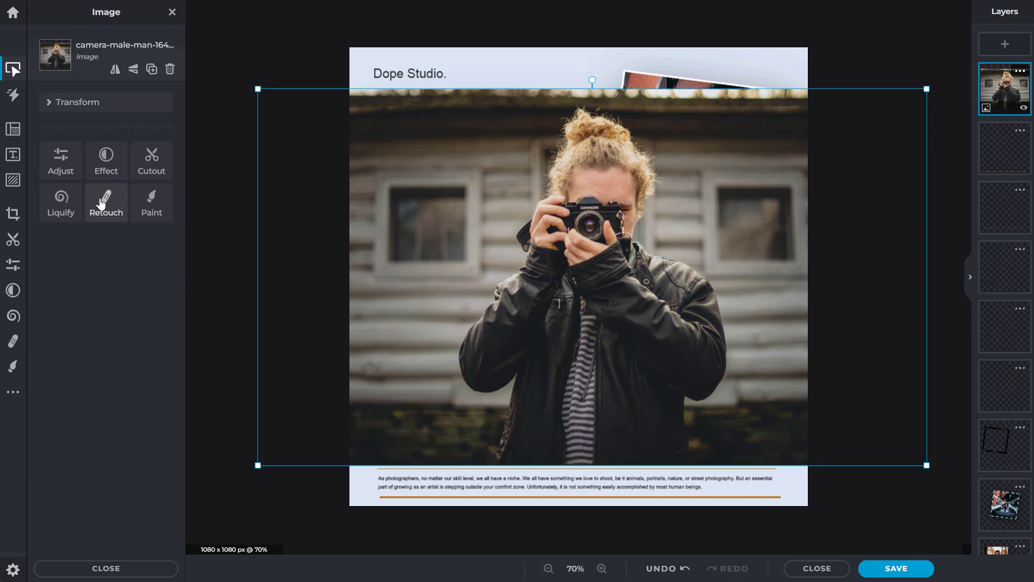
pyautogui.click(61, 201)
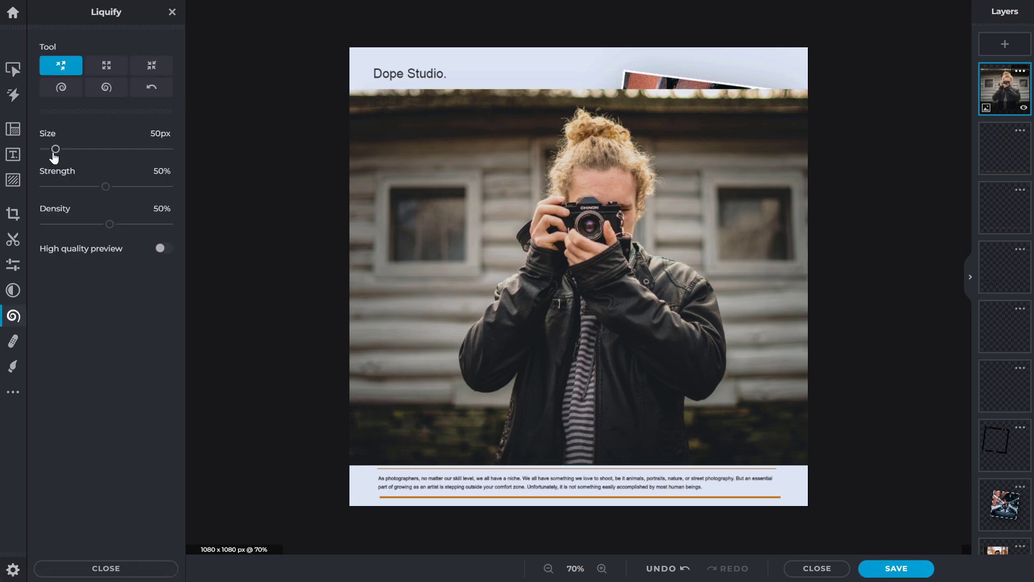
pyautogui.moveTo(61, 152); pyautogui.dragTo(82, 151)
pyautogui.click(61, 87)
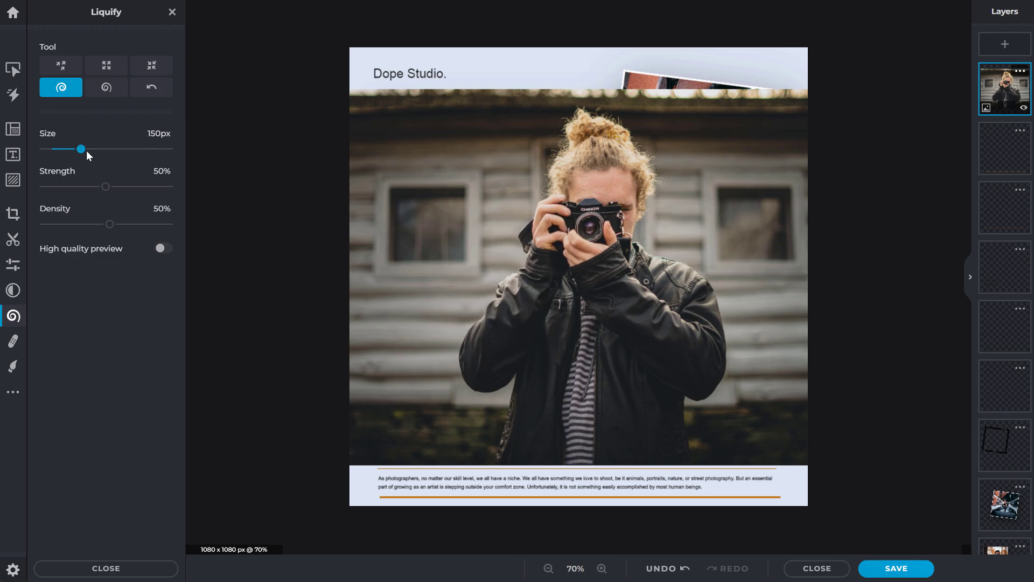
pyautogui.moveTo(81, 150); pyautogui.dragTo(116, 148)
pyautogui.moveTo(106, 186); pyautogui.dragTo(142, 186)
pyautogui.click(436, 314)
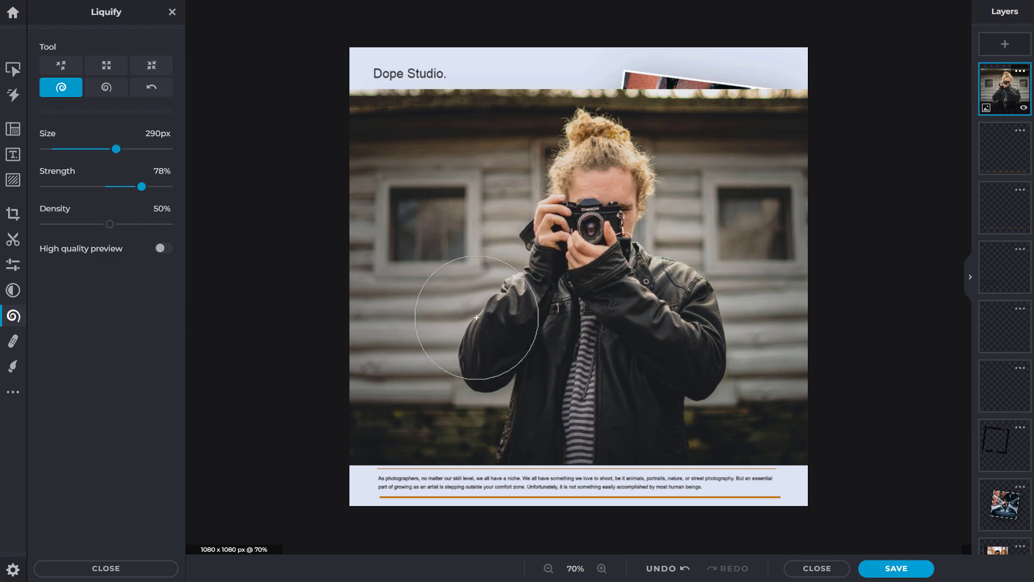
pyautogui.moveTo(436, 314)
pyautogui.mouseDown()
pyautogui.moveTo(554, 386)
pyautogui.moveTo(657, 231)
pyautogui.moveTo(593, 171)
pyautogui.moveTo(580, 242)
pyautogui.moveTo(436, 225)
pyautogui.moveTo(502, 209)
pyautogui.moveTo(584, 221)
pyautogui.moveTo(656, 436)
pyautogui.moveTo(712, 397)
pyautogui.moveTo(702, 334)
pyautogui.moveTo(718, 281)
pyautogui.moveTo(617, 207)
pyautogui.moveTo(598, 179)
pyautogui.moveTo(618, 185)
pyautogui.moveTo(595, 320)
pyautogui.moveTo(568, 280)
pyautogui.moveTo(528, 289)
pyautogui.moveTo(517, 334)
pyautogui.moveTo(485, 372)
pyautogui.mouseUp()
pyautogui.press('Escape')
# - Spot-heal the camera off the man's face with a 68px healing brush
pyautogui.click(102, 205)
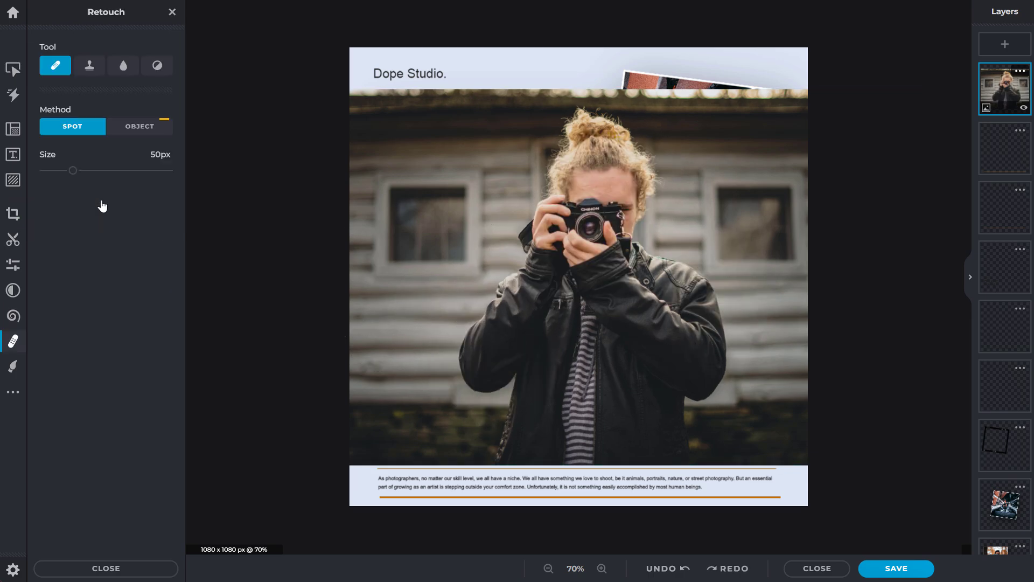
pyautogui.moveTo(73, 170); pyautogui.dragTo(84, 170)
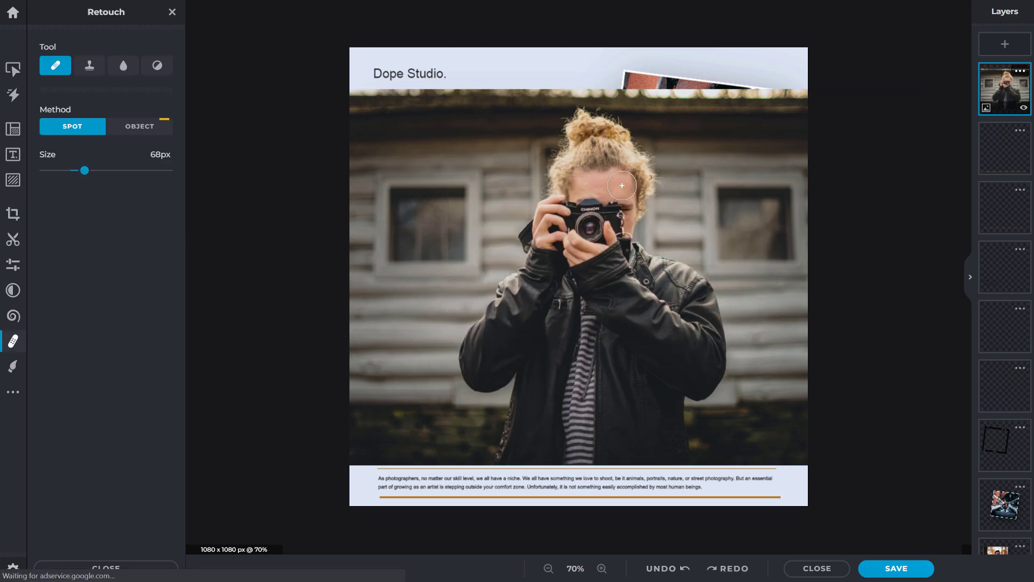
pyautogui.click(594, 189)
pyautogui.click(611, 194)
pyautogui.click(622, 210)
pyautogui.click(589, 196)
pyautogui.click(589, 220)
pyautogui.click(617, 235)
pyautogui.click(594, 218)
pyautogui.click(611, 215)
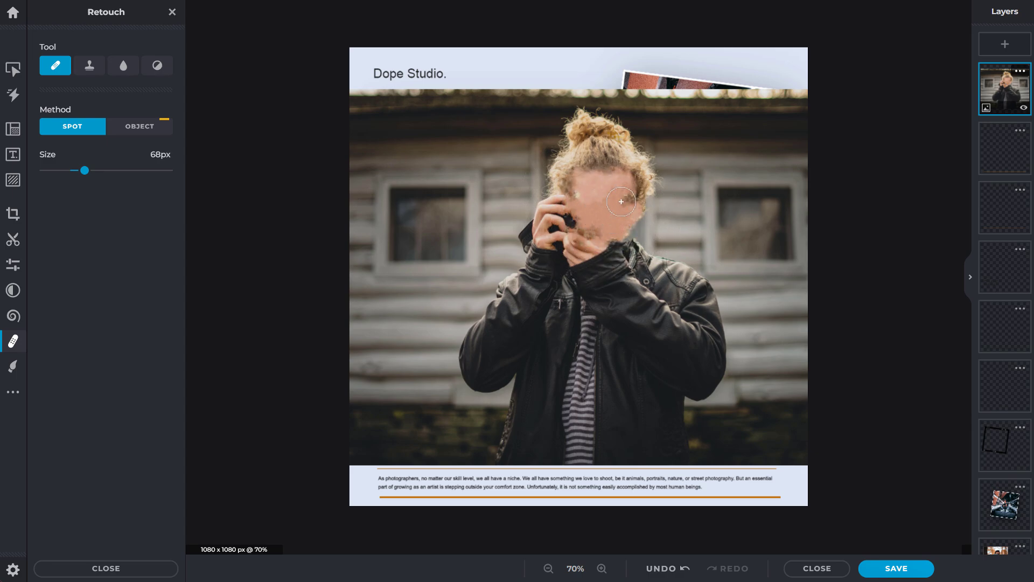
pyautogui.click(574, 189)
pyautogui.click(609, 233)
pyautogui.click(579, 217)
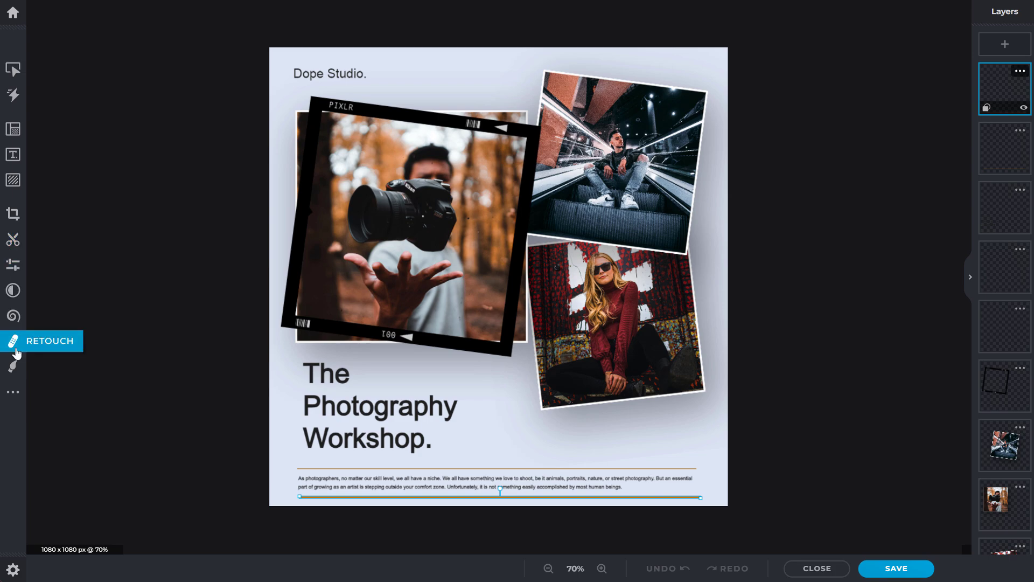
# - Deselect everything and save the collage as a 1080×1080 JPG at HIGH 90% quality
pyautogui.moveTo(15, 397)
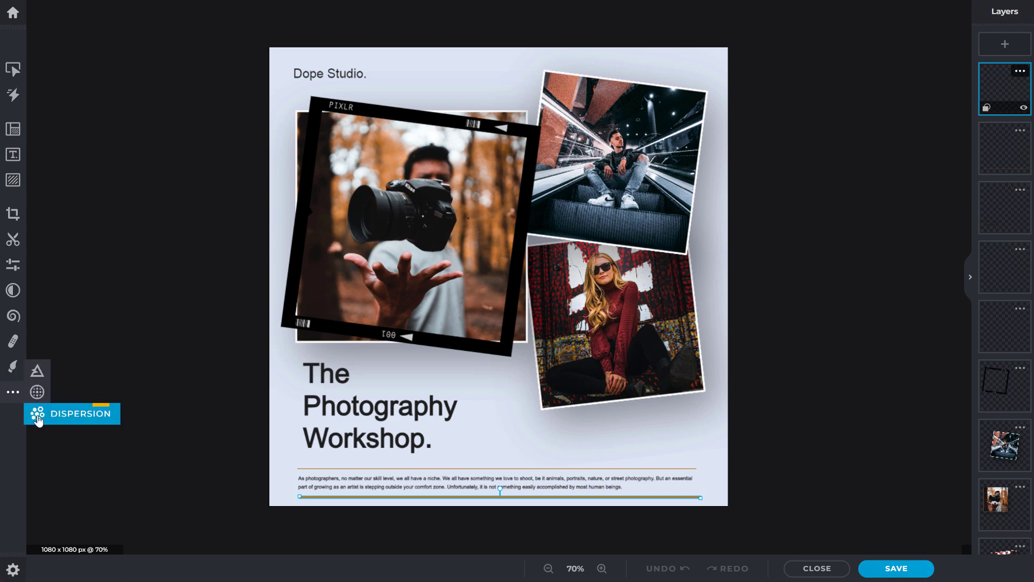
pyautogui.click(95, 357)
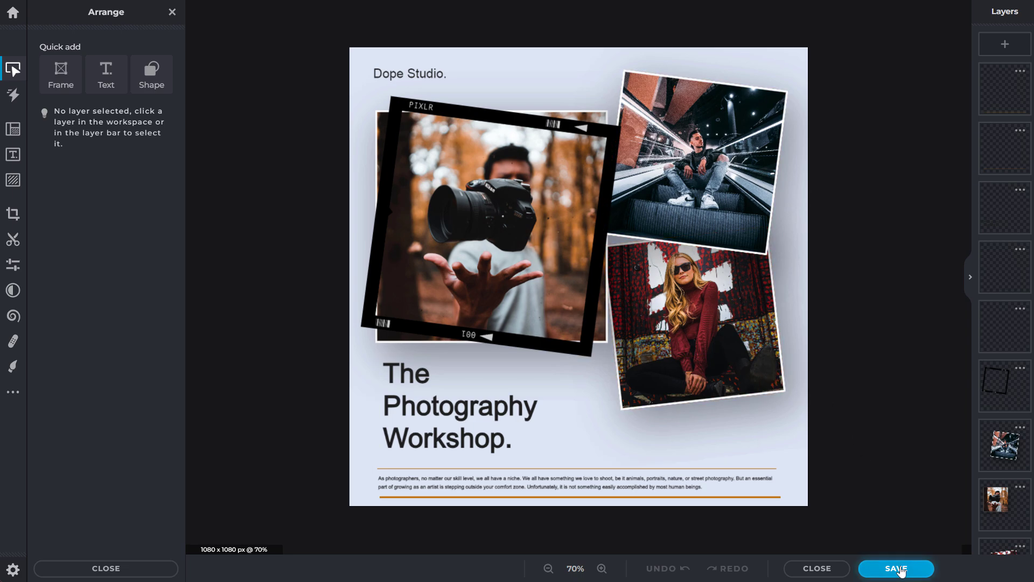
pyautogui.click(883, 568)
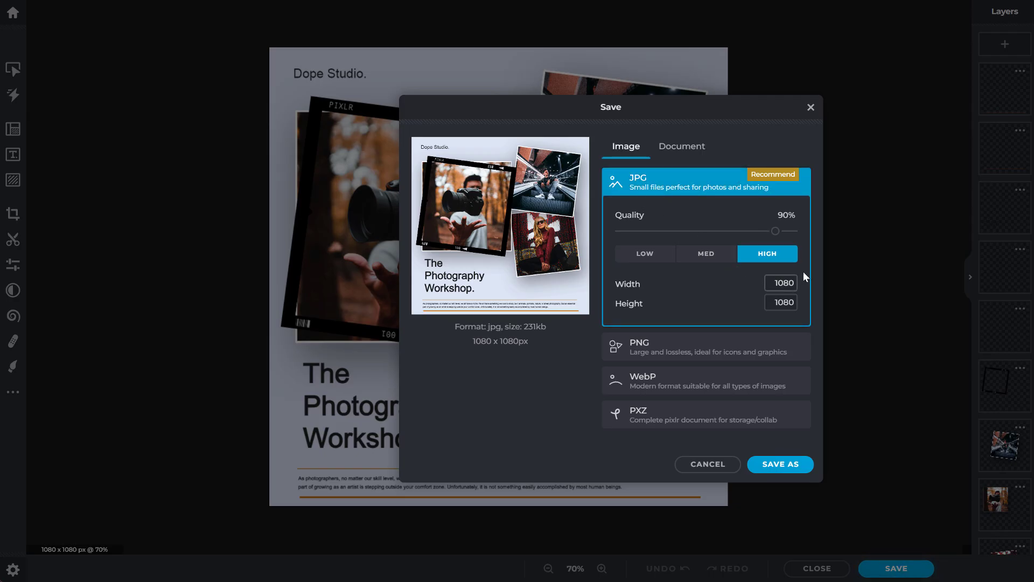
pyautogui.click(661, 258)
pyautogui.click(703, 261)
pyautogui.click(756, 259)
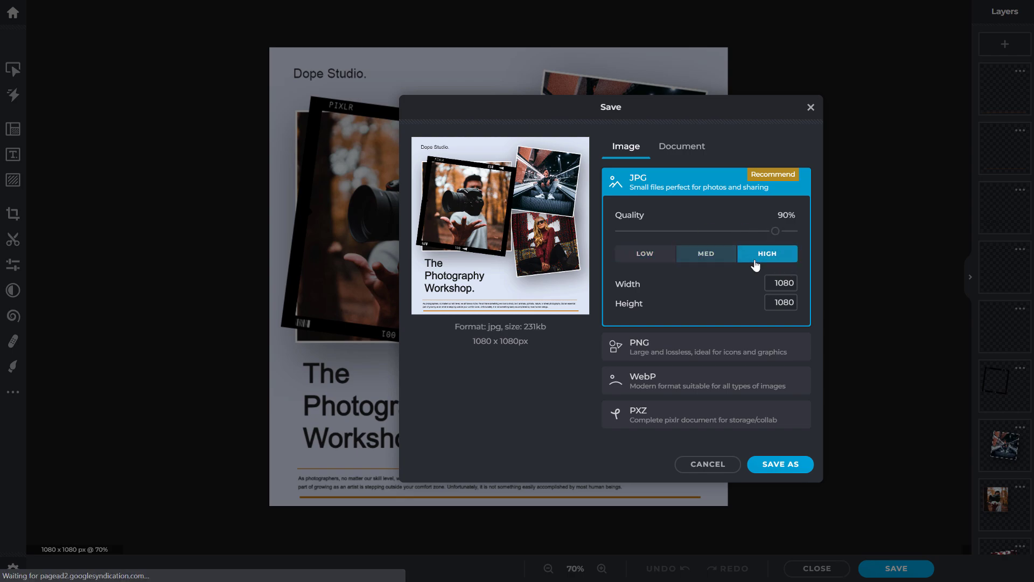
pyautogui.click(770, 465)
pyautogui.moveTo(565, 81); pyautogui.dragTo(520, 42)
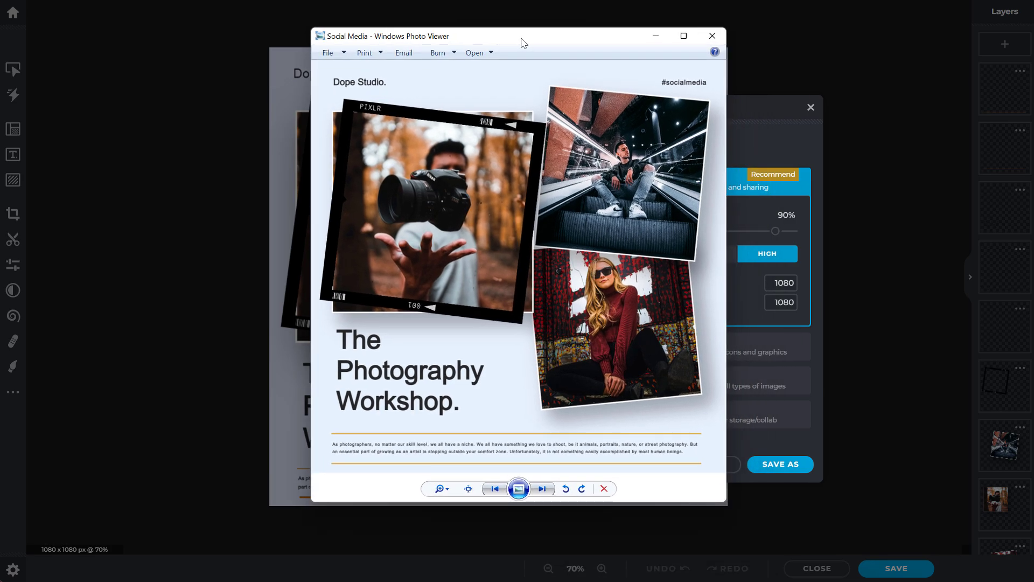